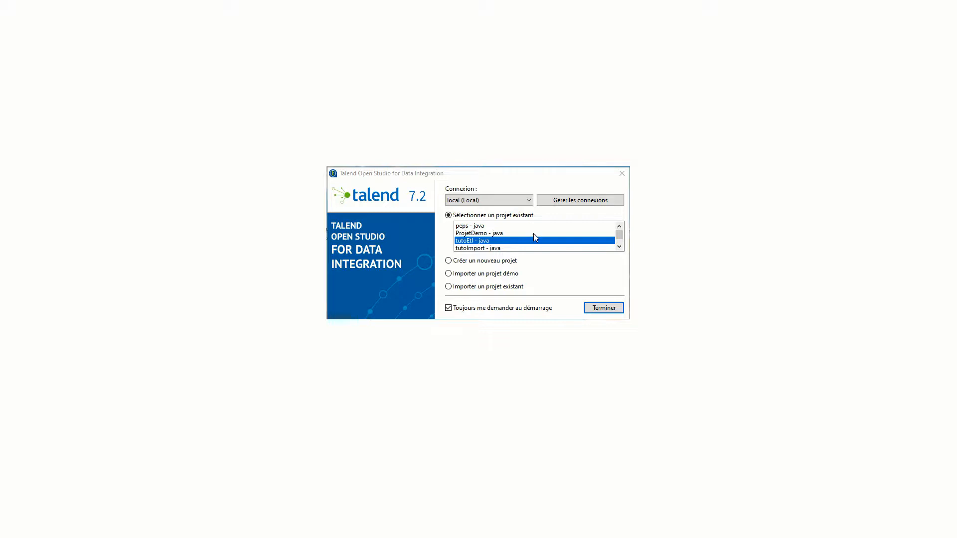
- Create a new local Talend project named bourse_tuto
left_click(503, 263)
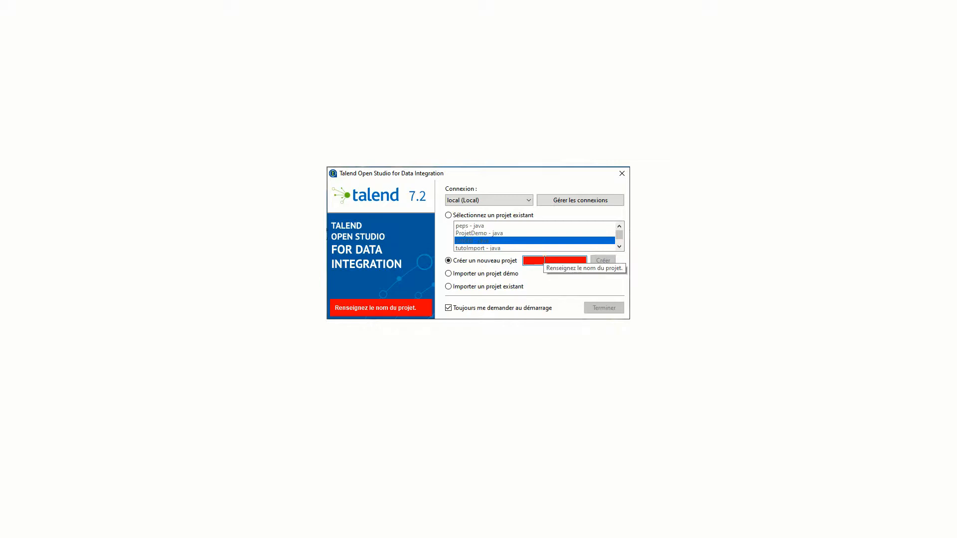
type("bour")
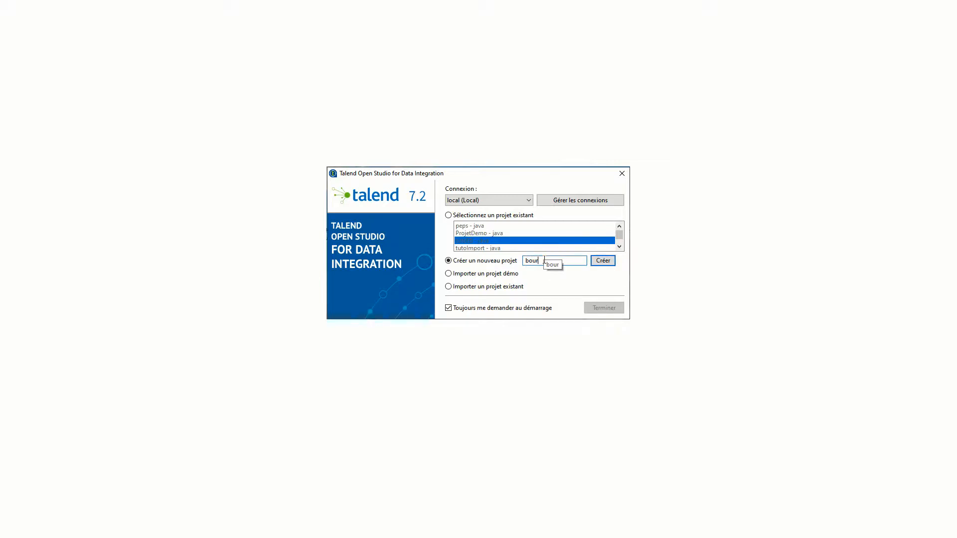
type("se_tuto")
left_click(601, 262)
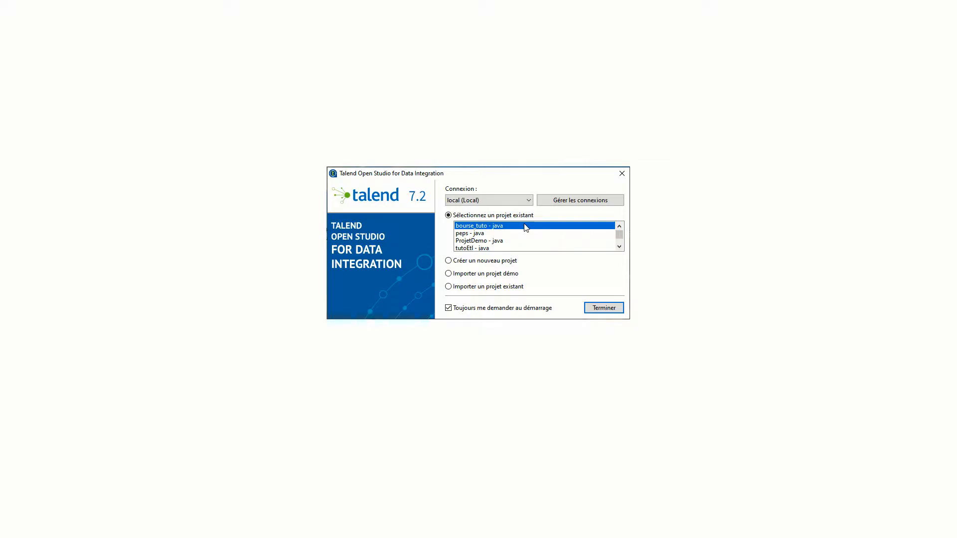
- Open bourse_tuto past the Welcome page, then expand Métadonnées and select Fichier Excel
left_click(604, 308)
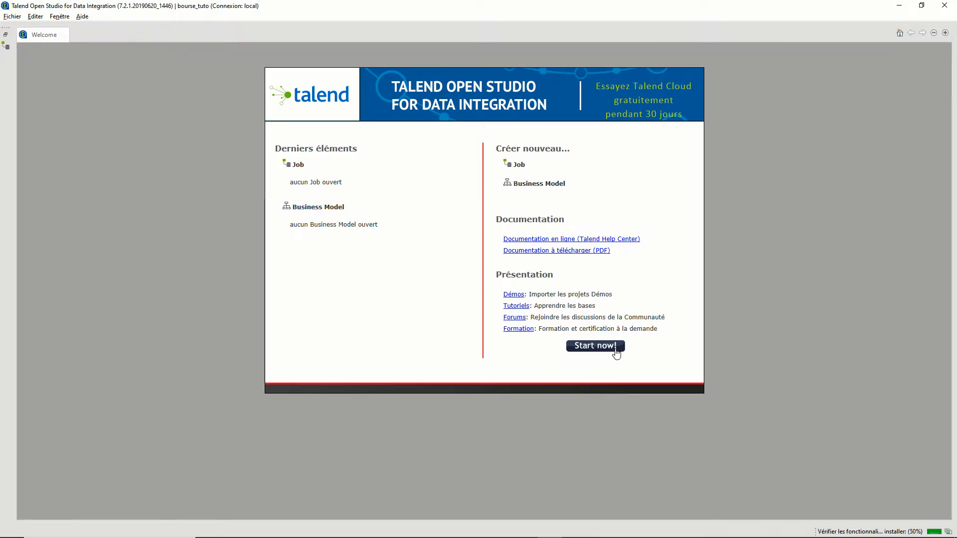
left_click(600, 352)
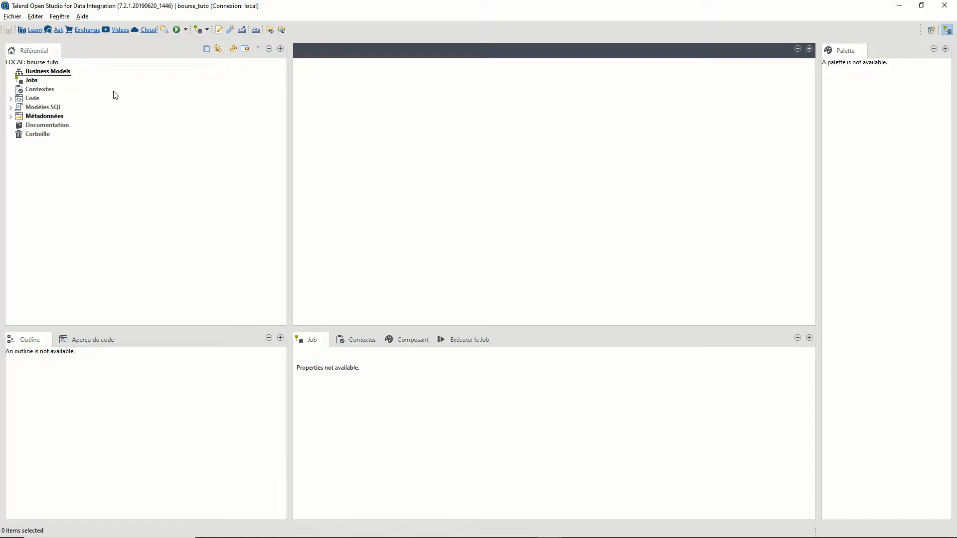
left_click(10, 117)
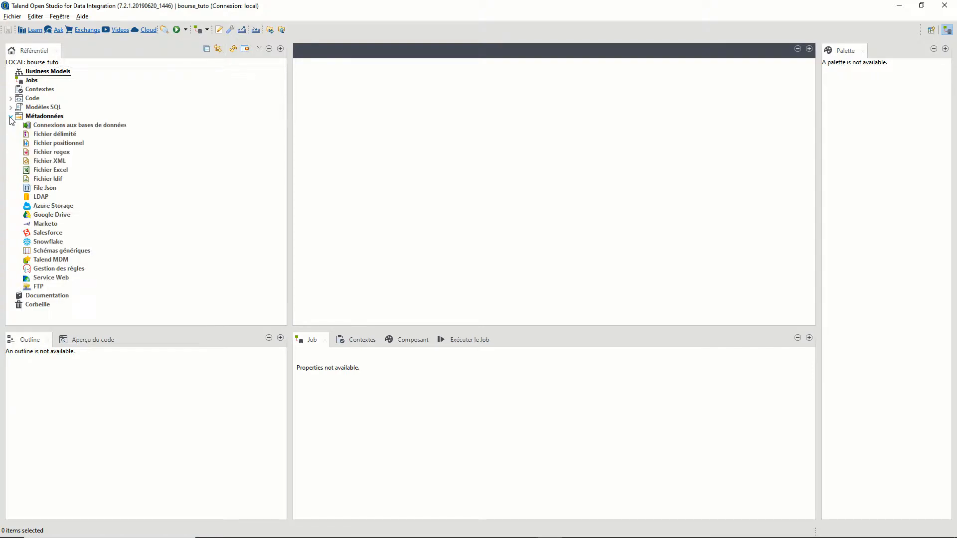
left_click(25, 81)
left_click(46, 117)
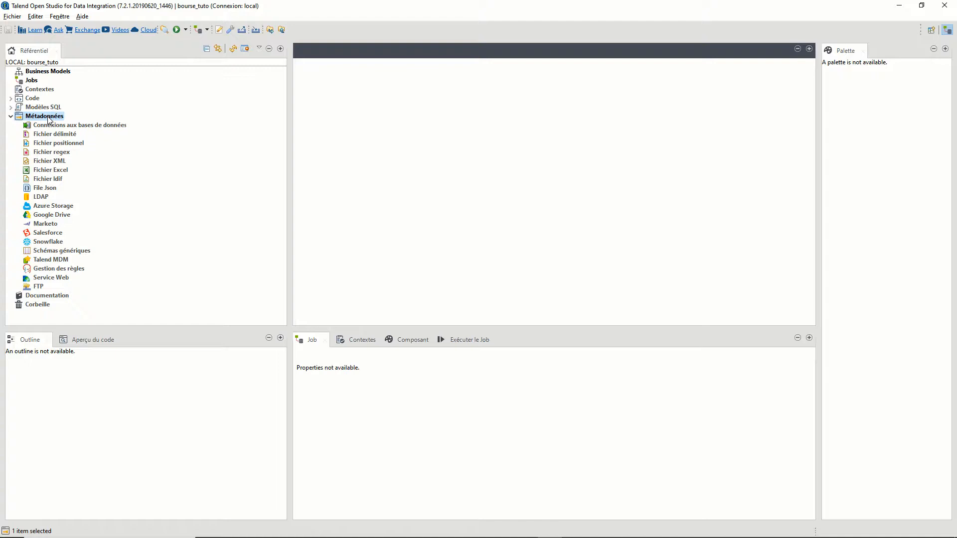
left_click(56, 171)
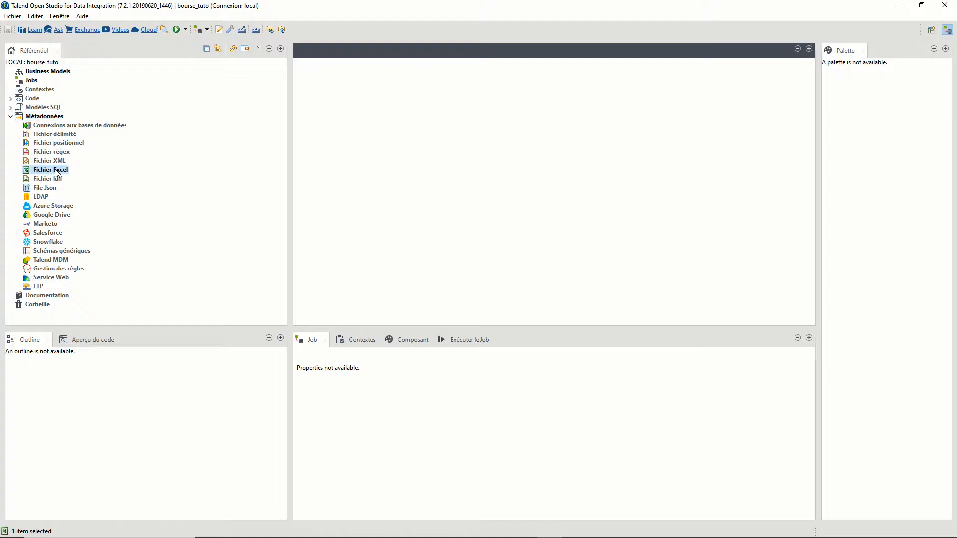
- Start Excel metadata coursAction with purpose 'le cours d'actions' and description 'lire un fichier excel', then continue to step 2
right_click(57, 173)
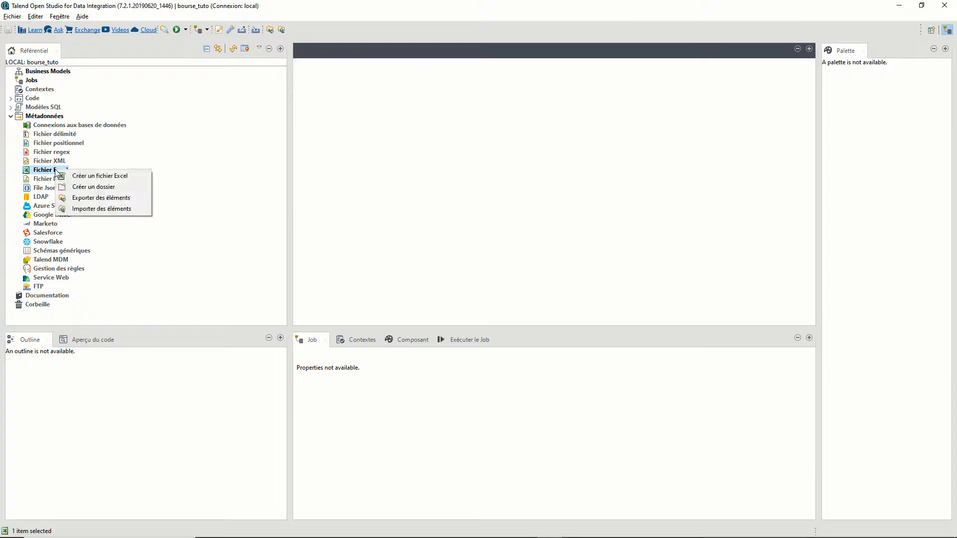
left_click(107, 176)
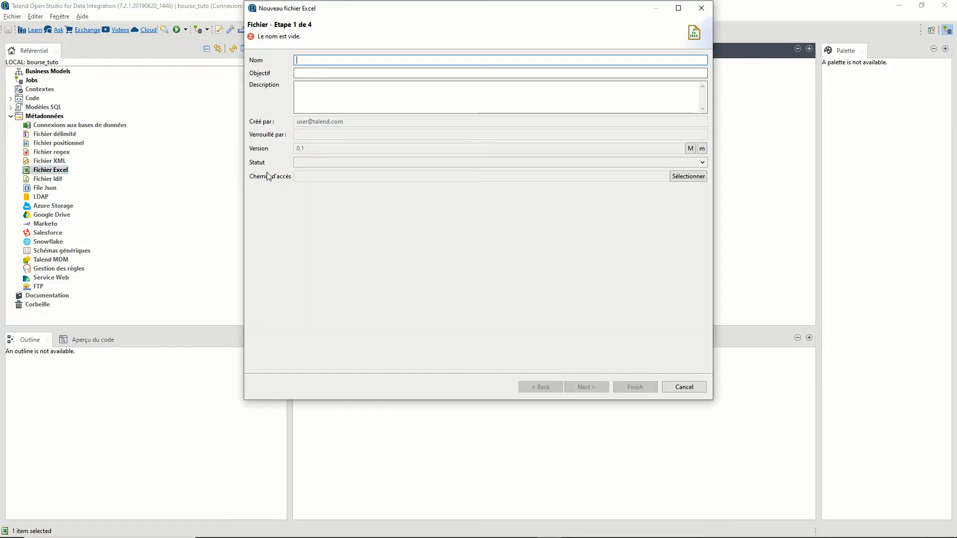
type("co")
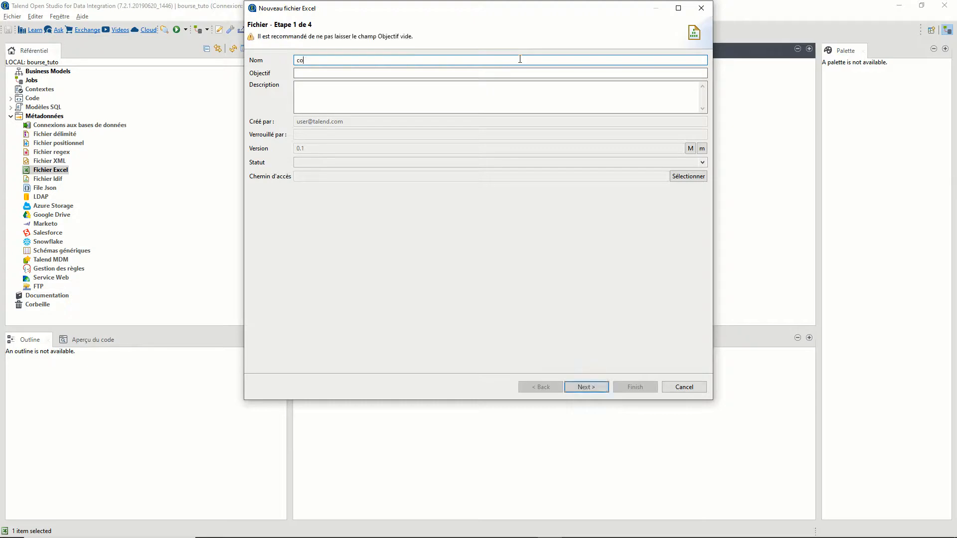
type("ursAction")
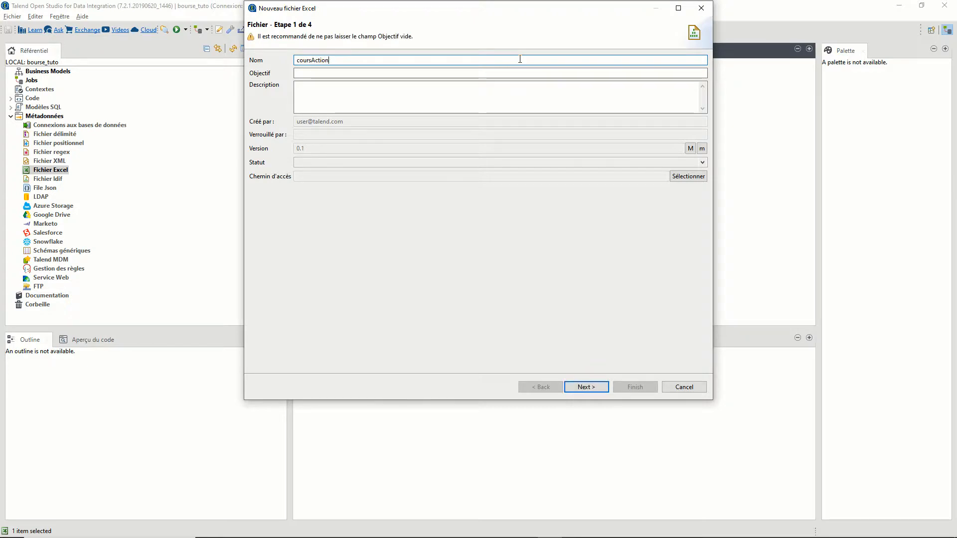
left_click(301, 73)
type("le cours d'actions")
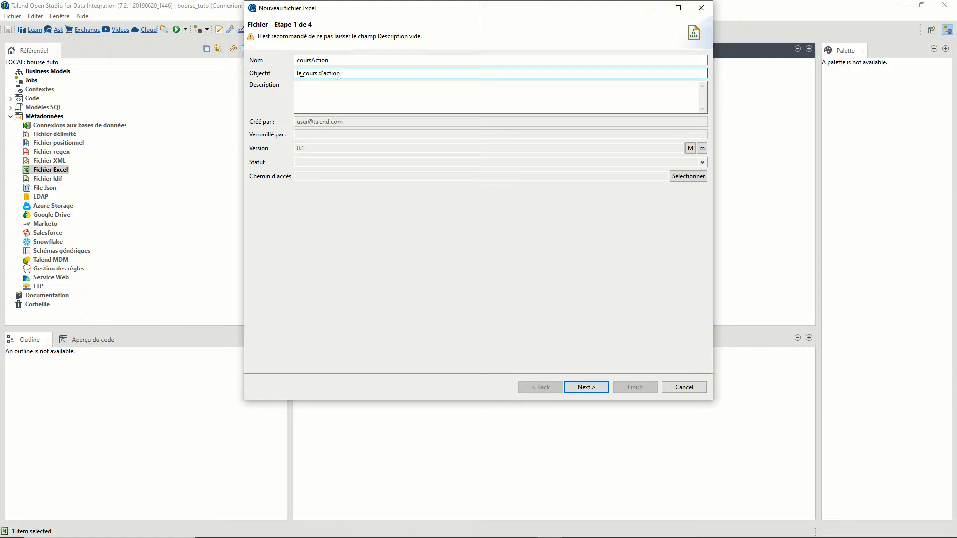
left_click(304, 85)
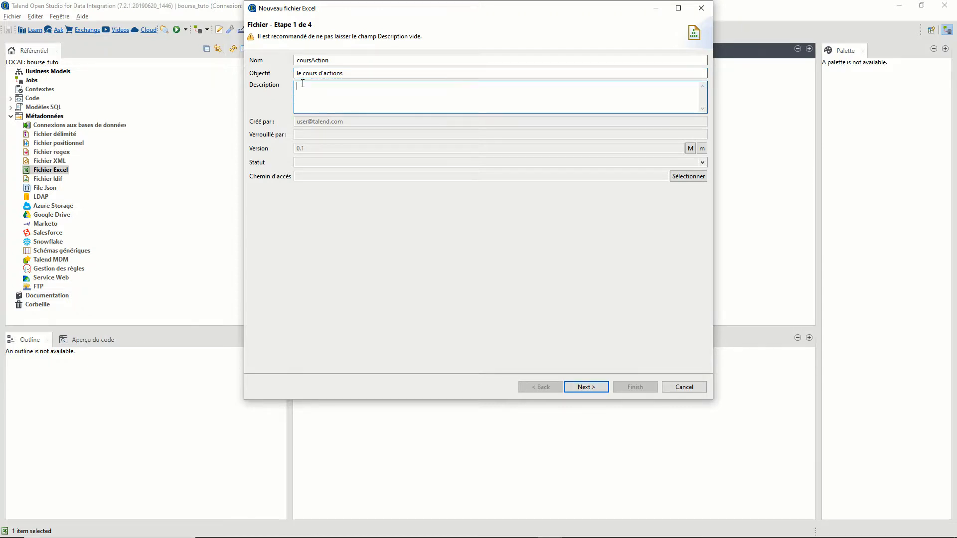
type("lire")
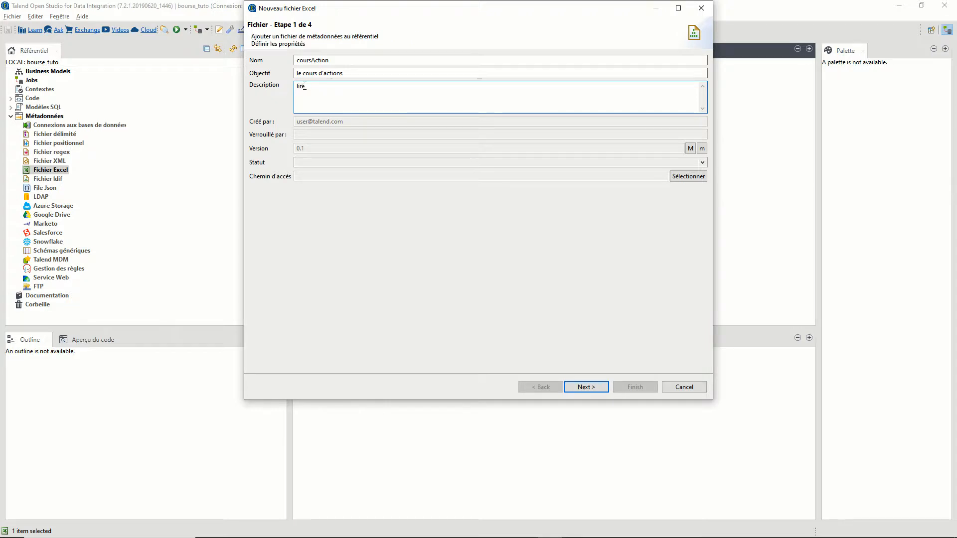
type(" un fichi")
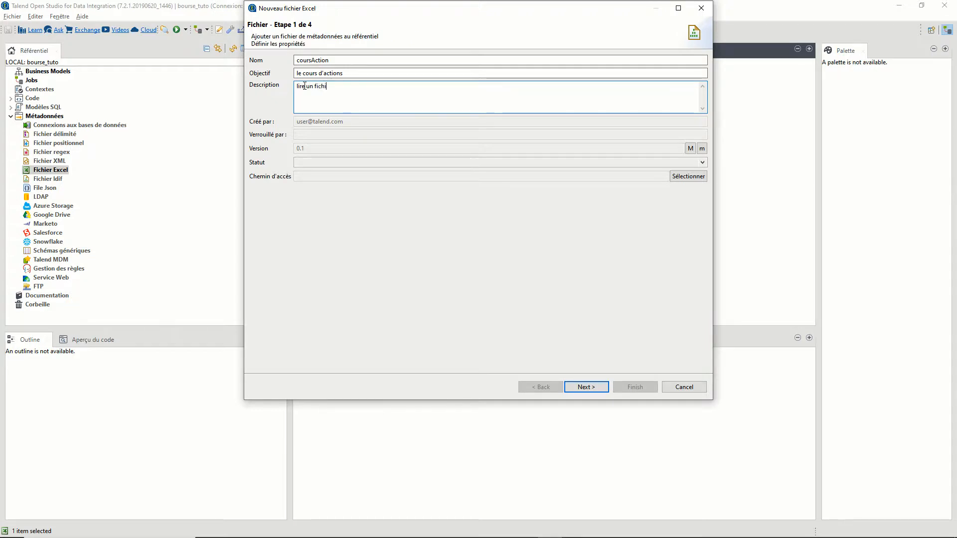
type("er excel")
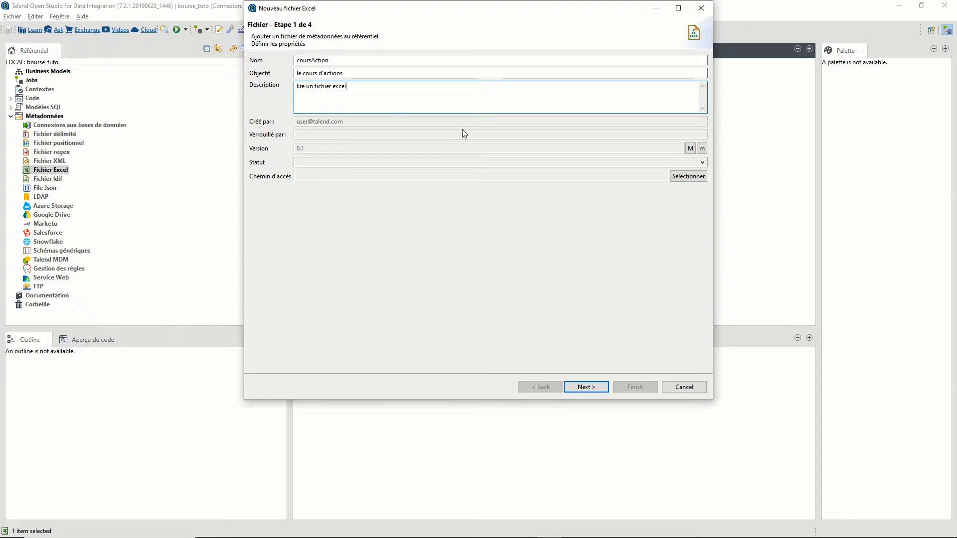
left_click(703, 165)
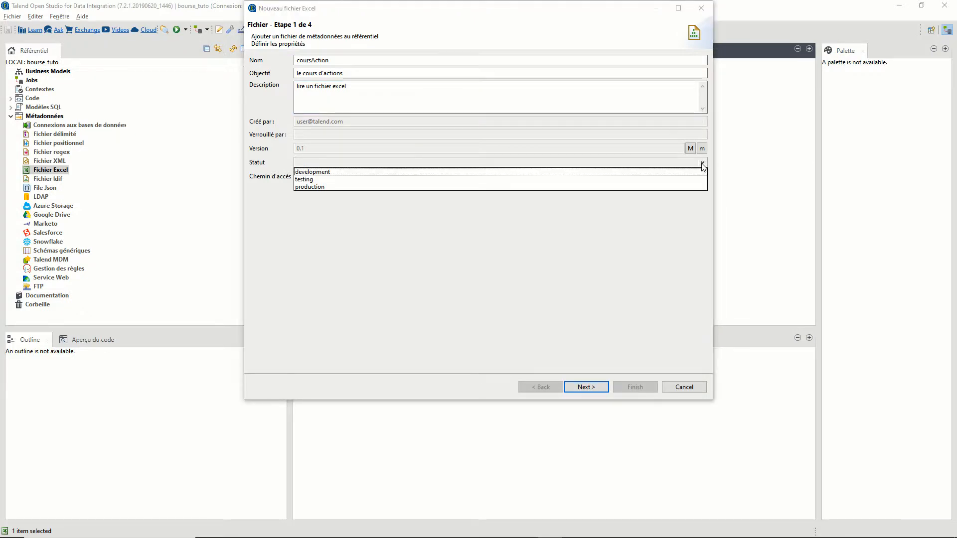
left_click(702, 164)
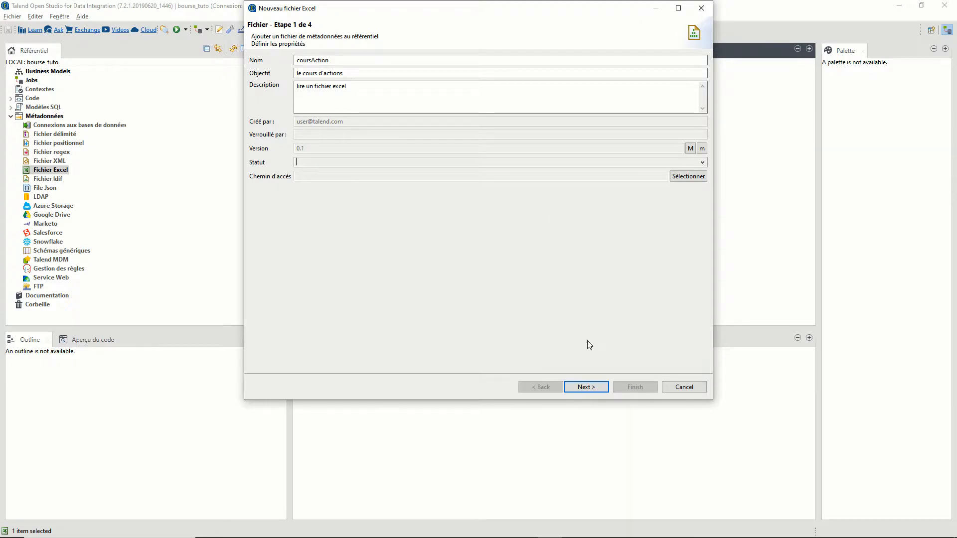
left_click(586, 386)
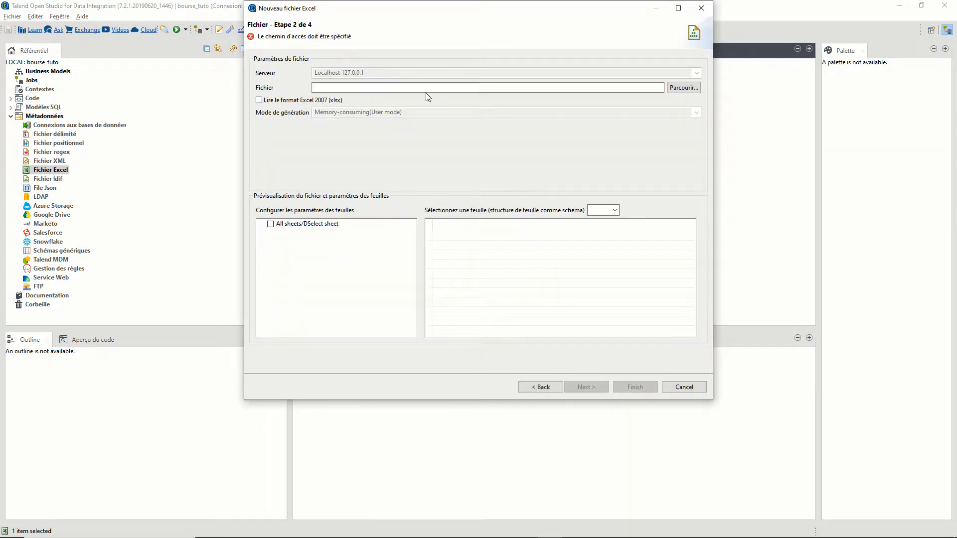
- Load AXA_2019-08-17.xlsx into the wizard, keeping Memory-consuming (User mode) generation
left_click(679, 89)
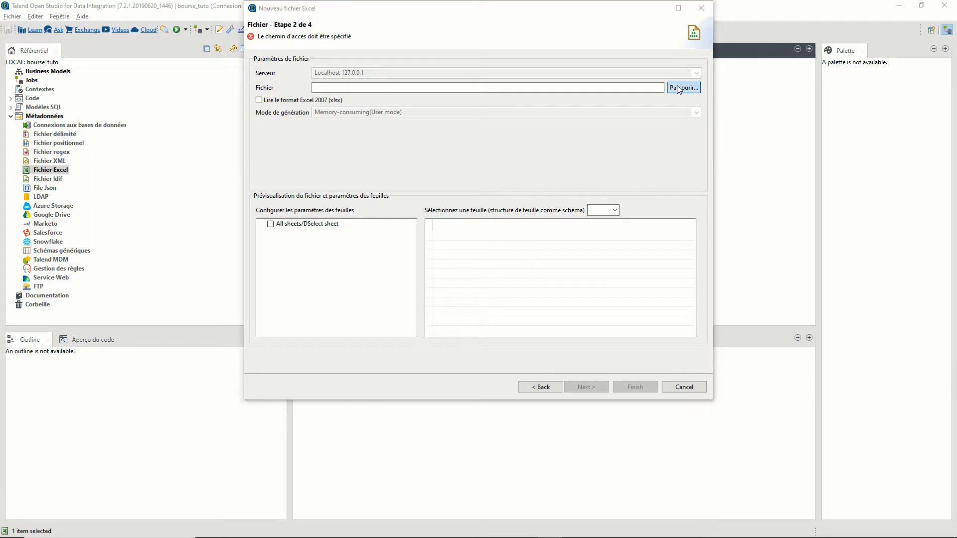
left_click(383, 180)
left_click(637, 268)
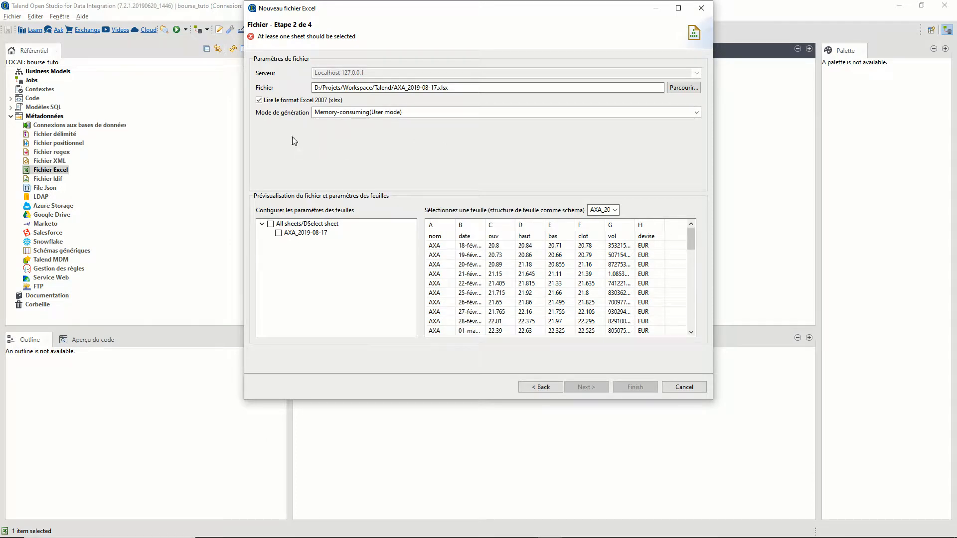
left_click(283, 112)
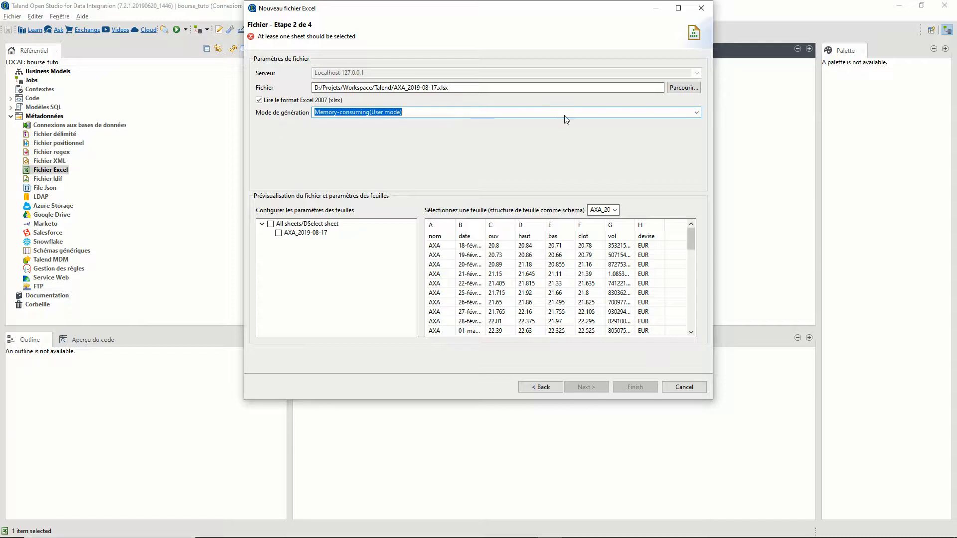
left_click(697, 112)
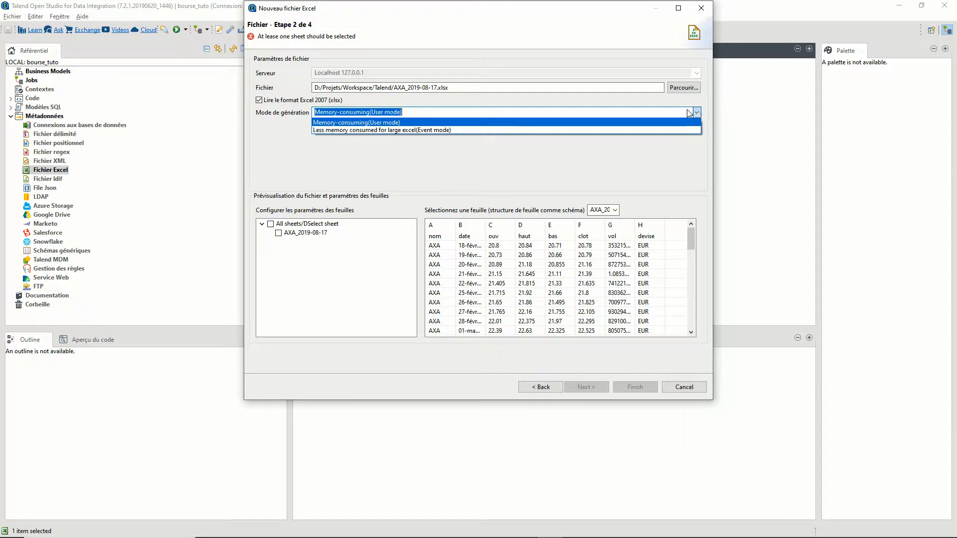
left_click(322, 123)
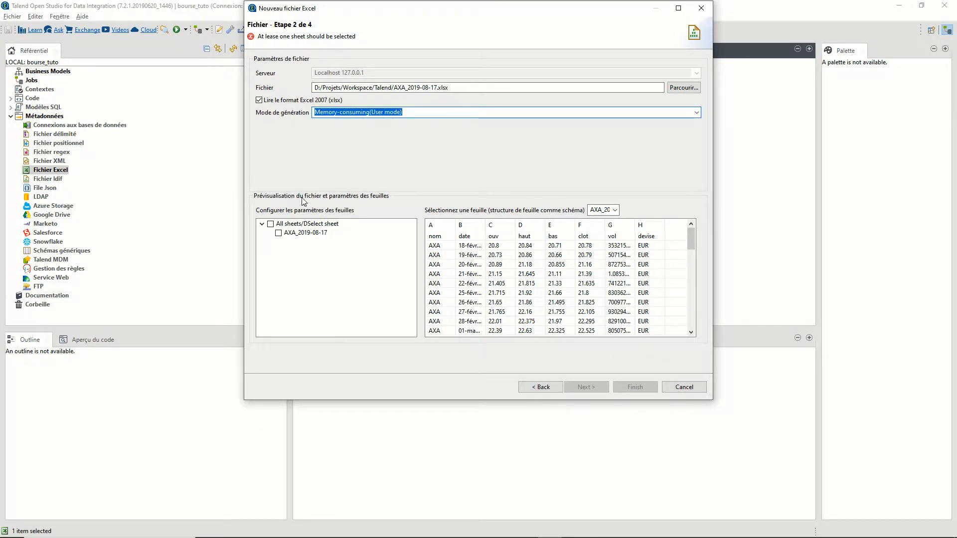
key("Tab")
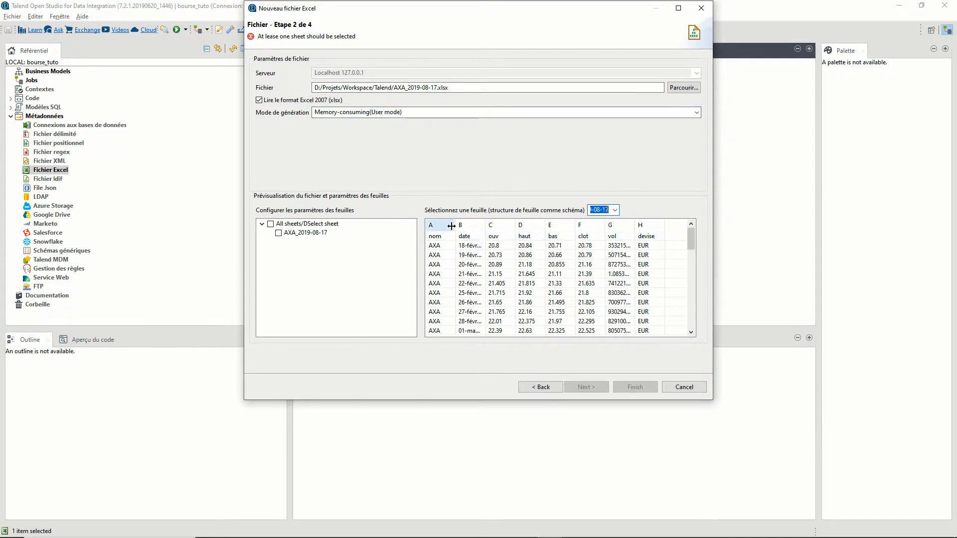
- Widen column A in the preview and include the AXA_2019-08-17 sheet
left_click_drag(452, 224, 525, 225)
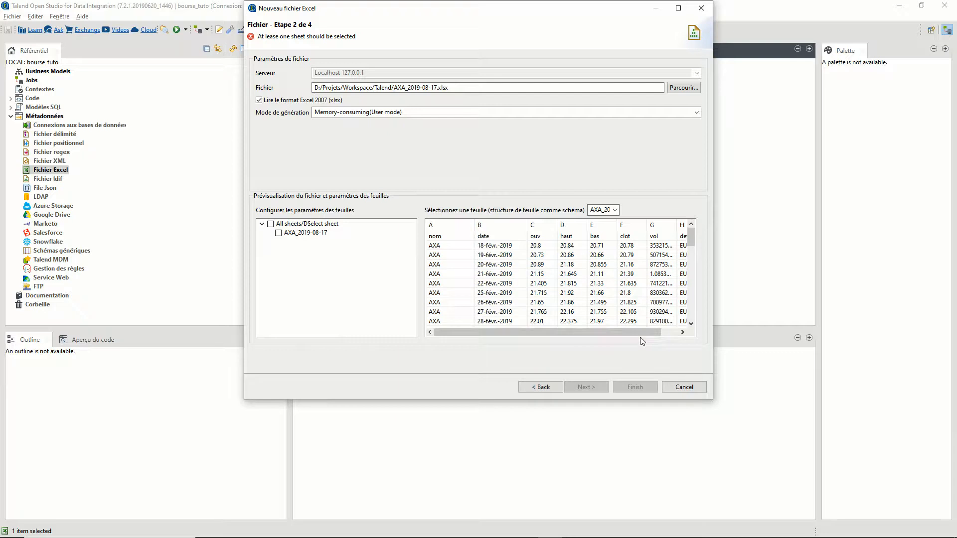
left_click_drag(639, 334, 605, 325)
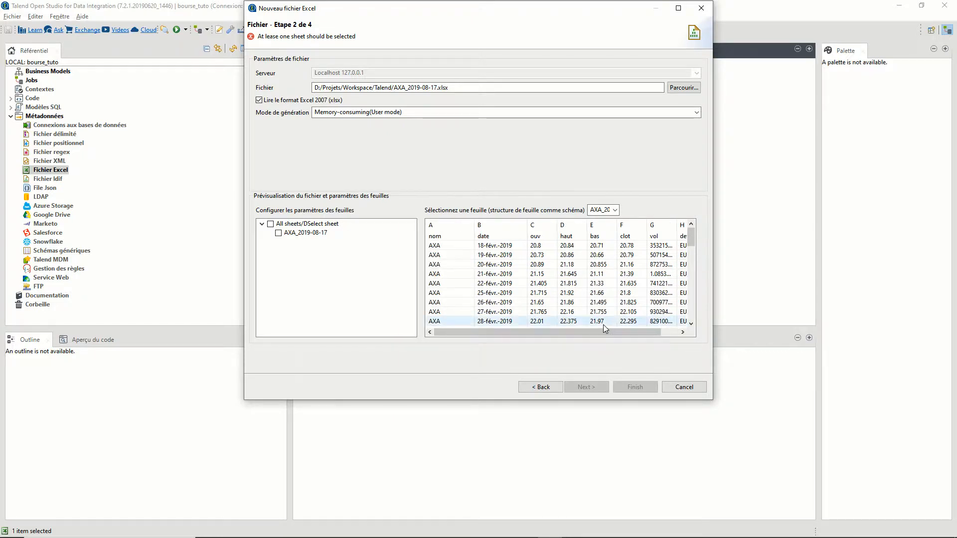
left_click(279, 233)
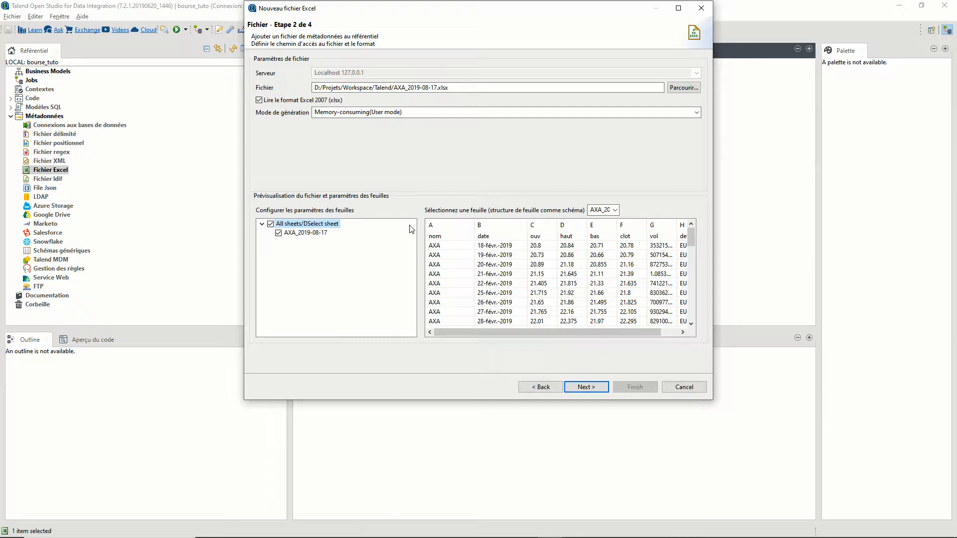
- Use the first row as column names (header 1) and advance to the schema step
left_click(585, 388)
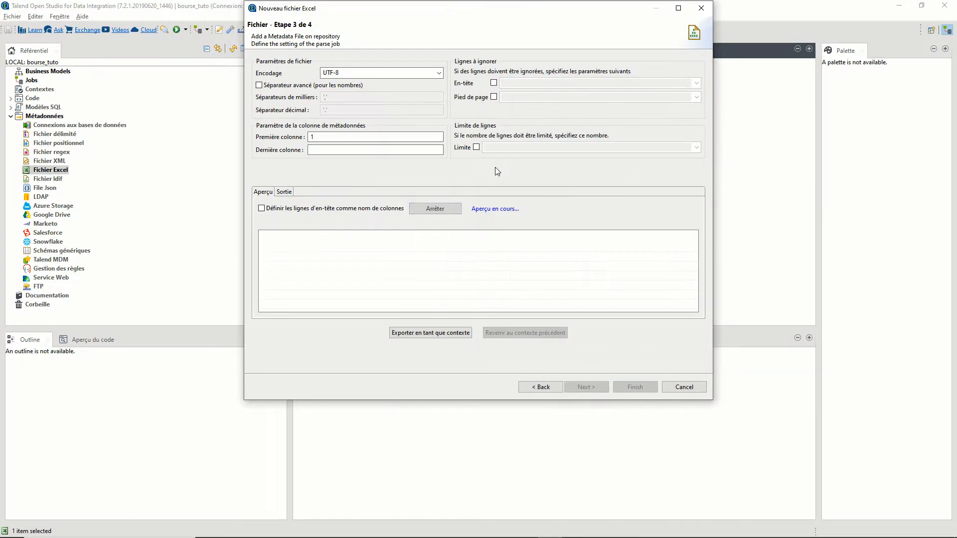
left_click_drag(323, 73, 351, 72)
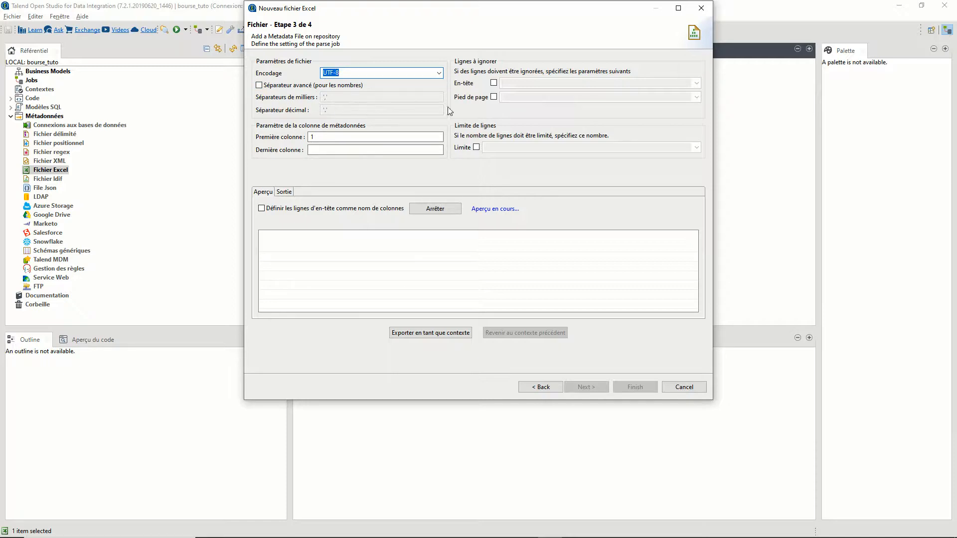
left_click(432, 150)
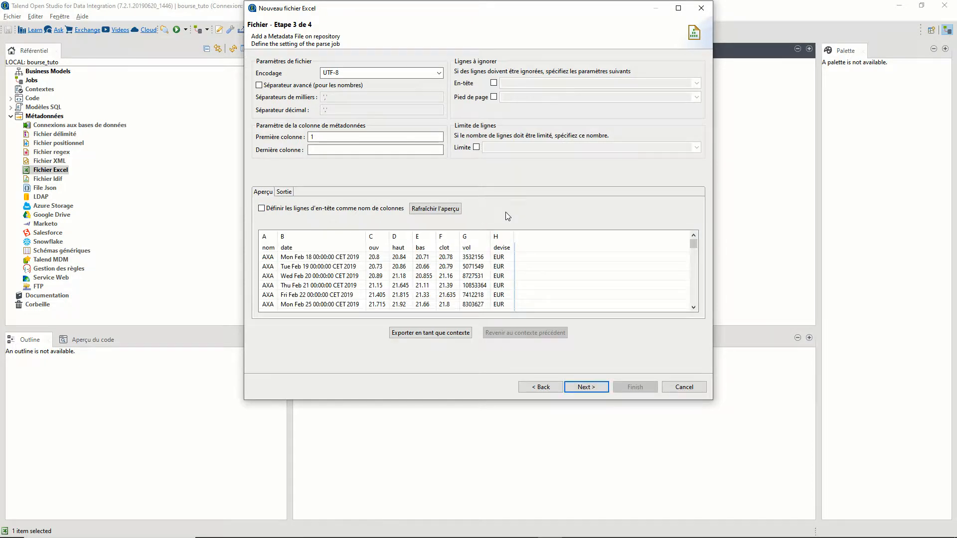
left_click(263, 210)
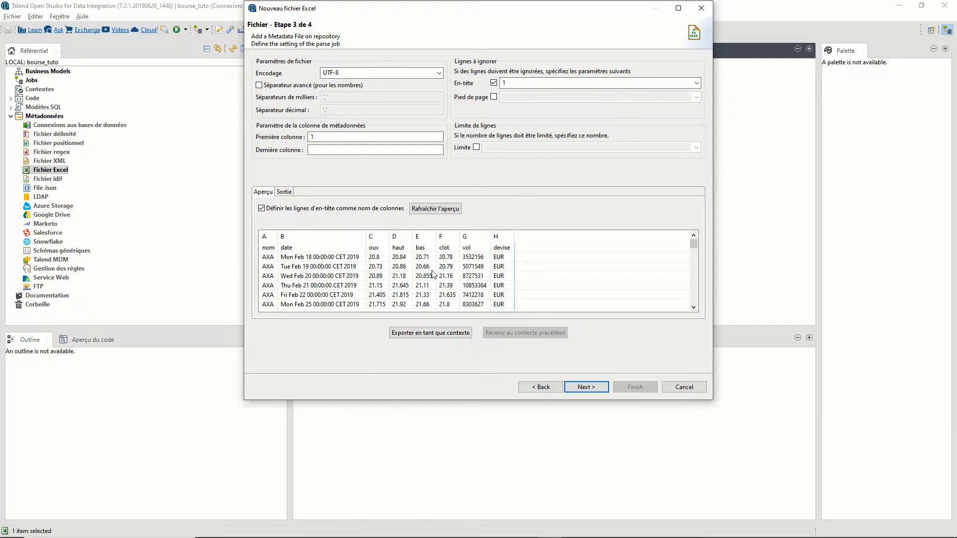
left_click(600, 390)
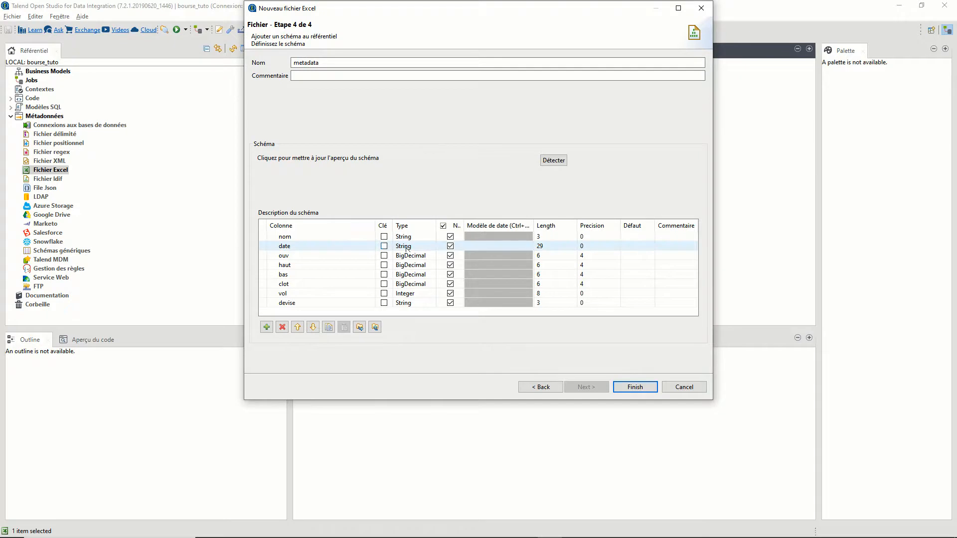
- Change the date column's type to Date
left_click(423, 249)
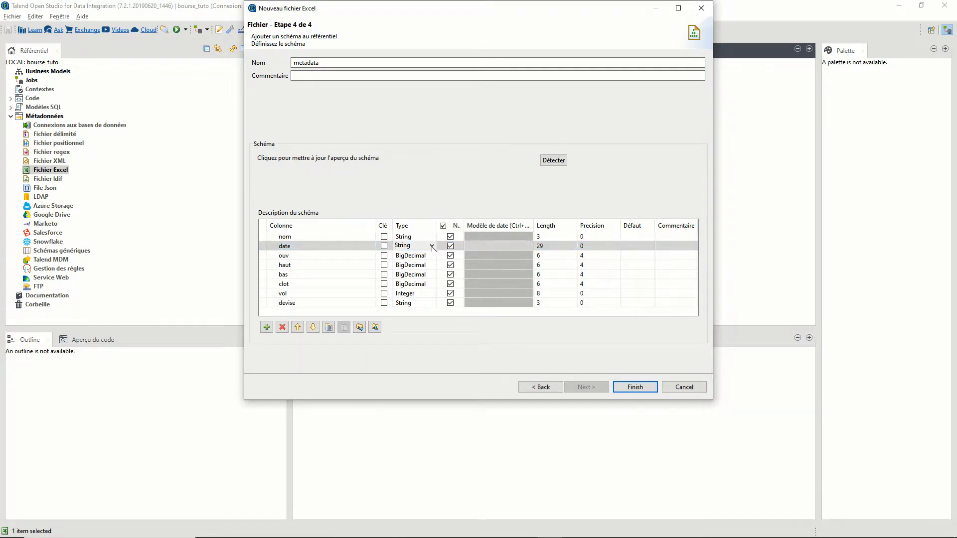
left_click(432, 246)
left_click(401, 285)
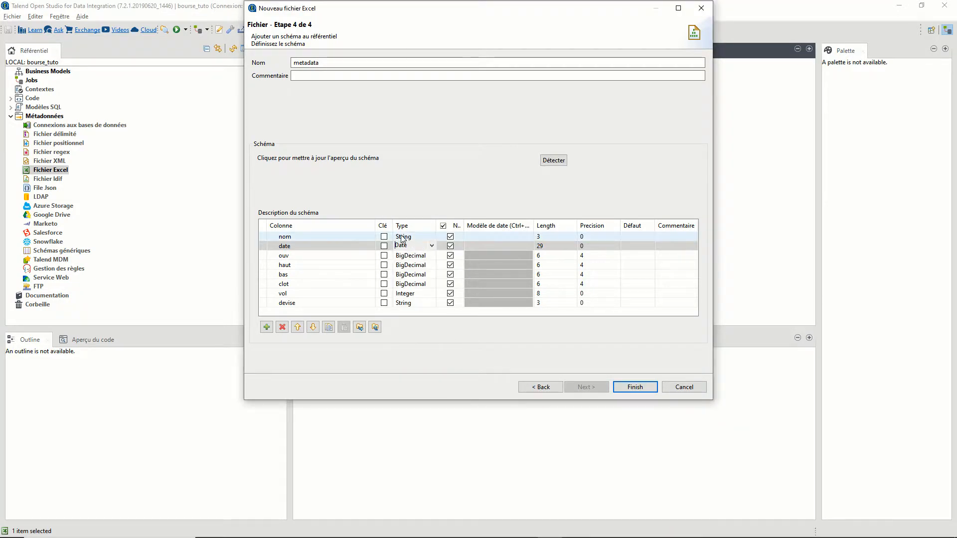
- Replace the date pattern's dashes with slashes (dd/MM/yyyy) and switch to Excel to compare
left_click(491, 247)
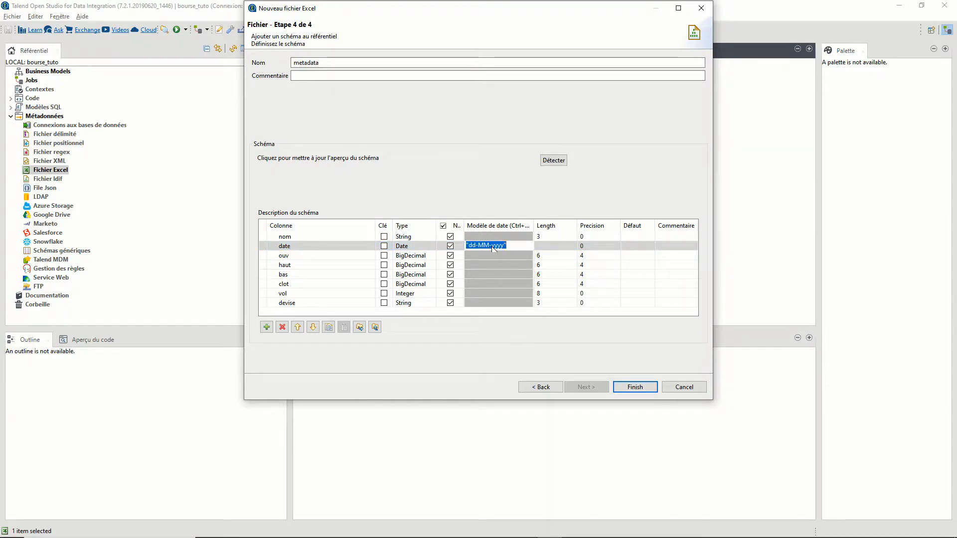
left_click(478, 245)
key("BackSpace")
type("/")
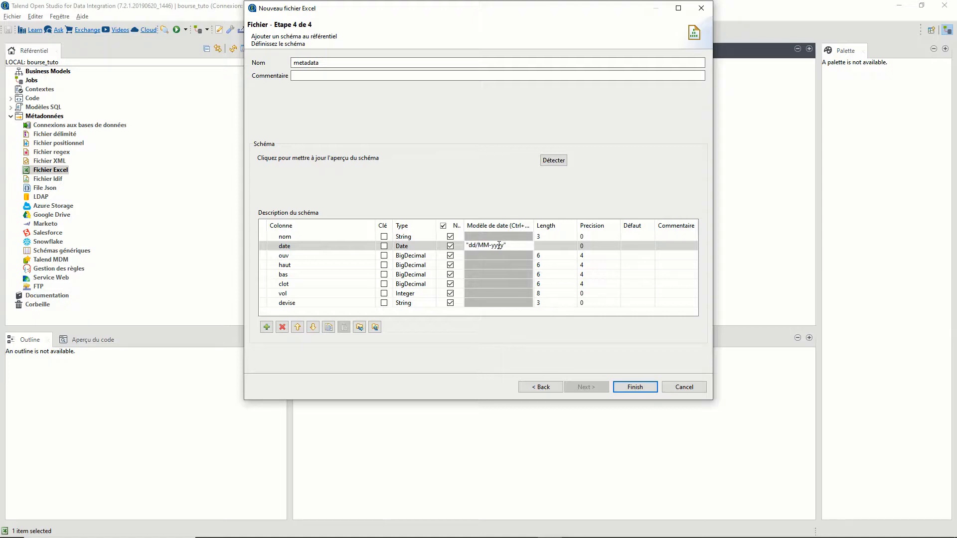
key("BackSpace")
type("/")
key("alt+Tab")
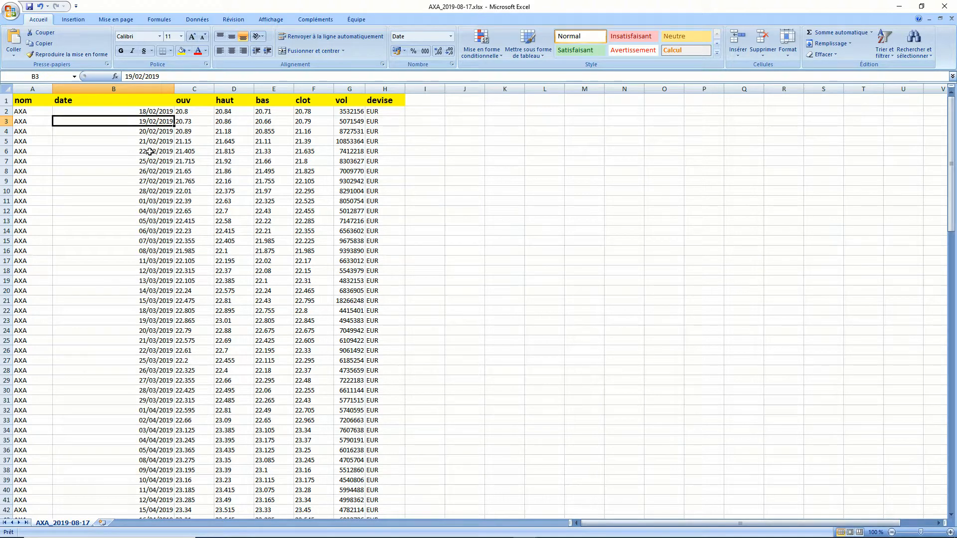
- Return from Excel to Talend and start re-editing the date column's pattern
key("alt+Tab")
left_click(499, 246)
left_click(499, 244)
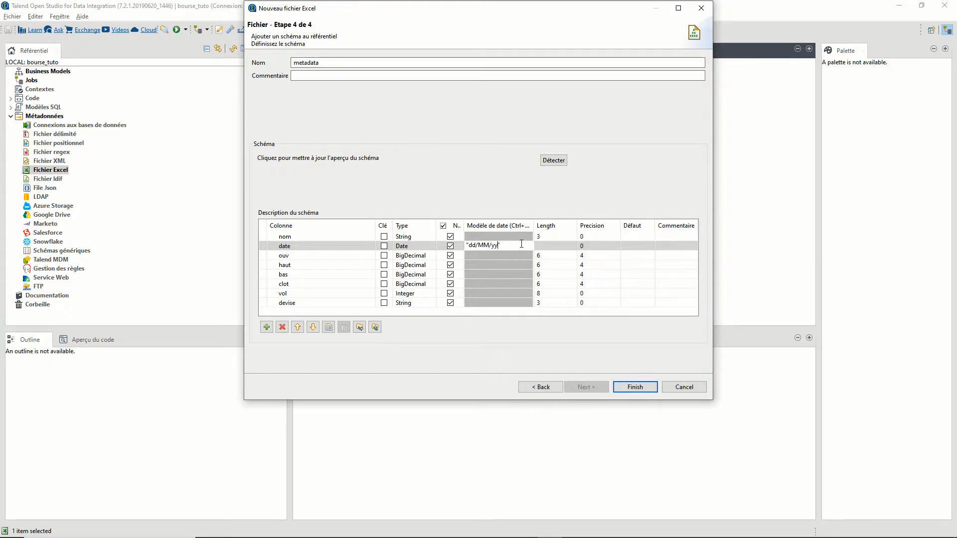
- Commit the dd/MM/yy pattern, finish coursAction, and expand it to its eight schema columns
left_click(631, 247)
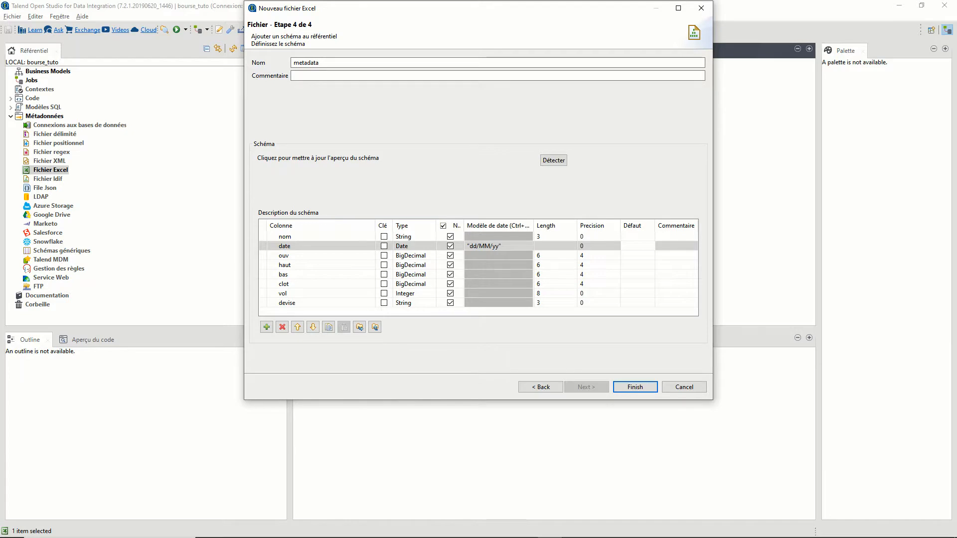
left_click(635, 387)
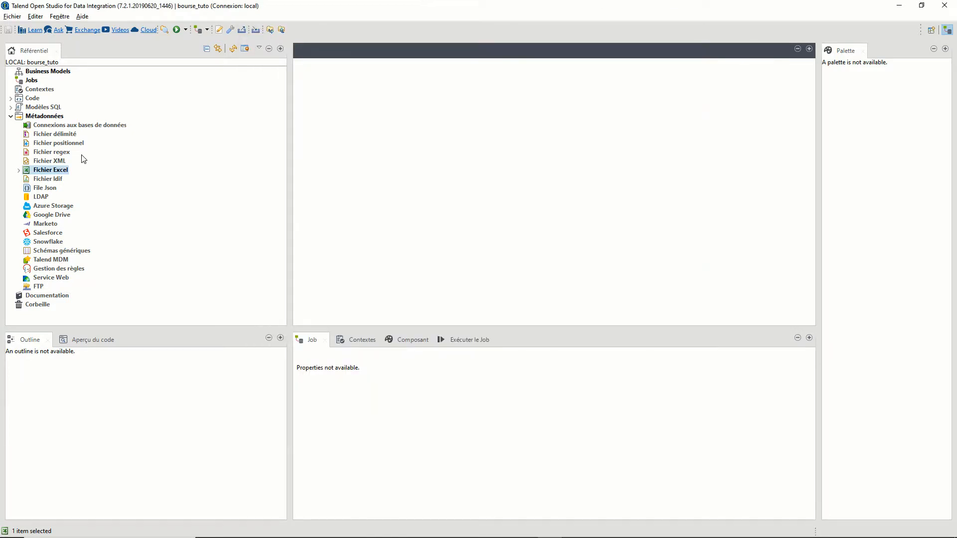
left_click(19, 170)
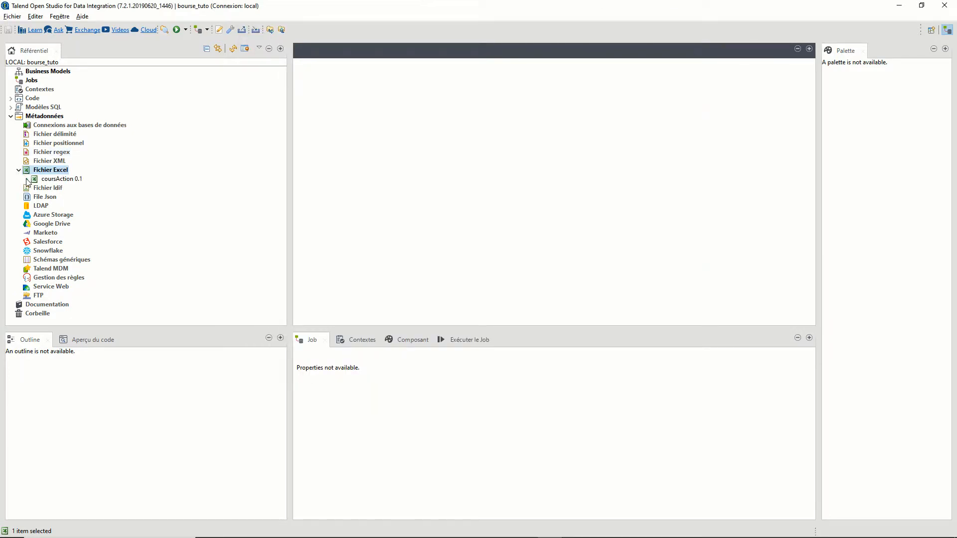
left_click(26, 179)
left_click(35, 188)
left_click(43, 197)
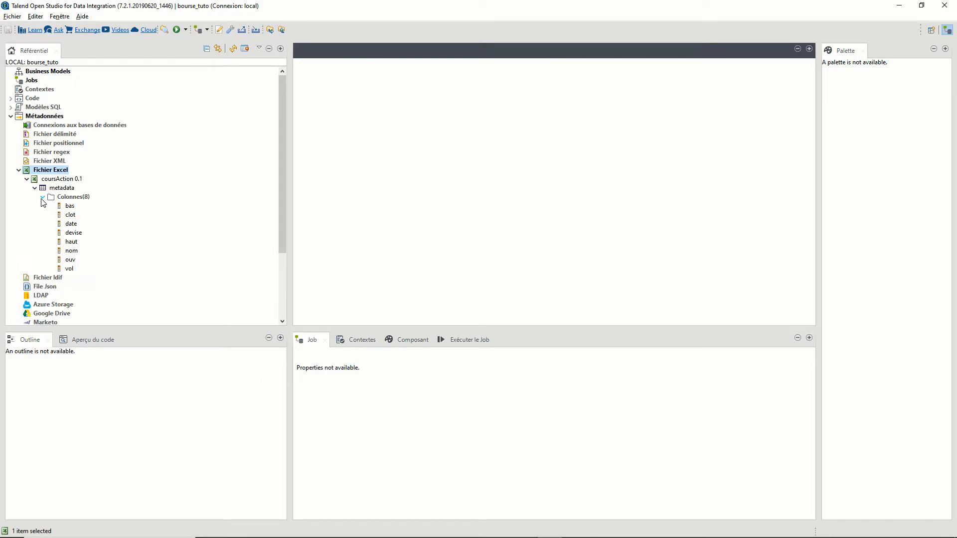
left_click(70, 127)
- Start database connection tuto_talend with purpose and description 'import', then continue to the connection details
right_click(70, 126)
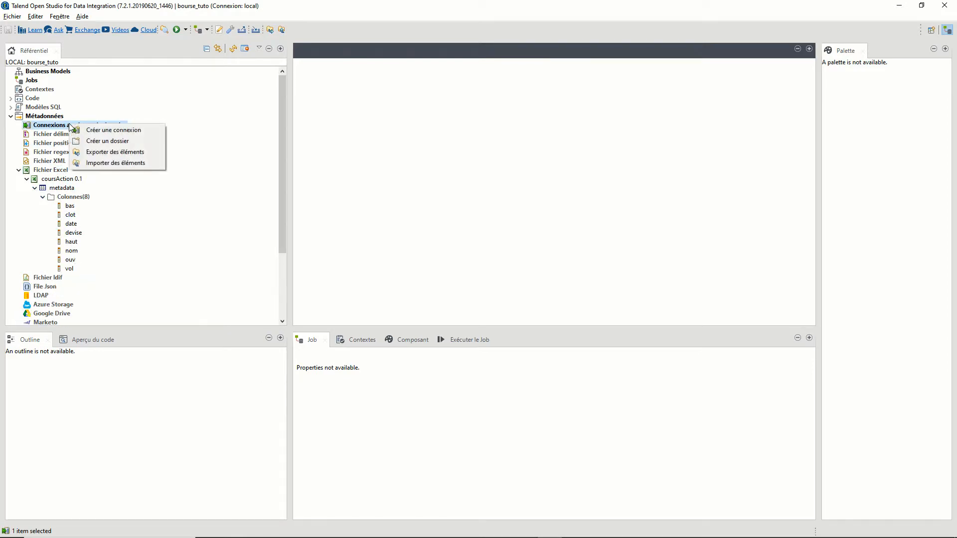
left_click(97, 132)
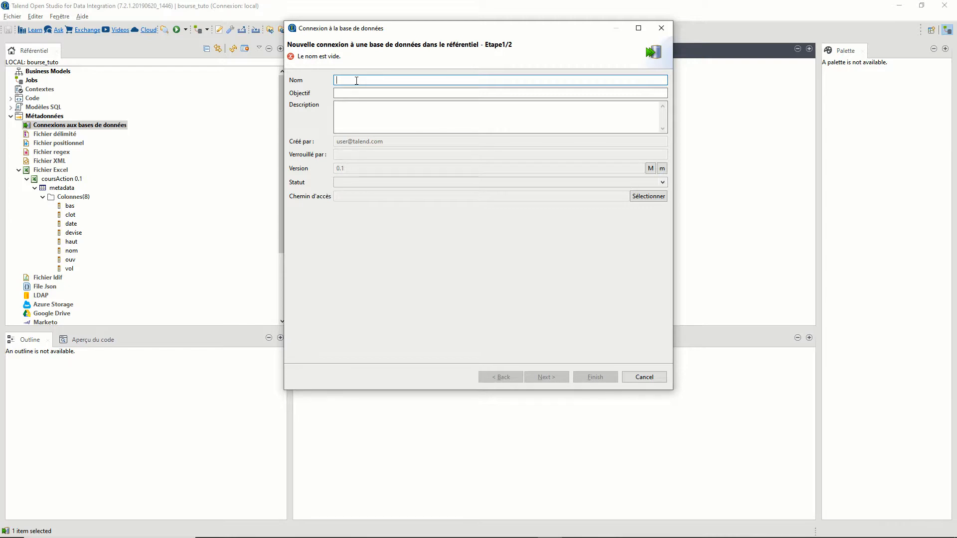
type("tuto_talend")
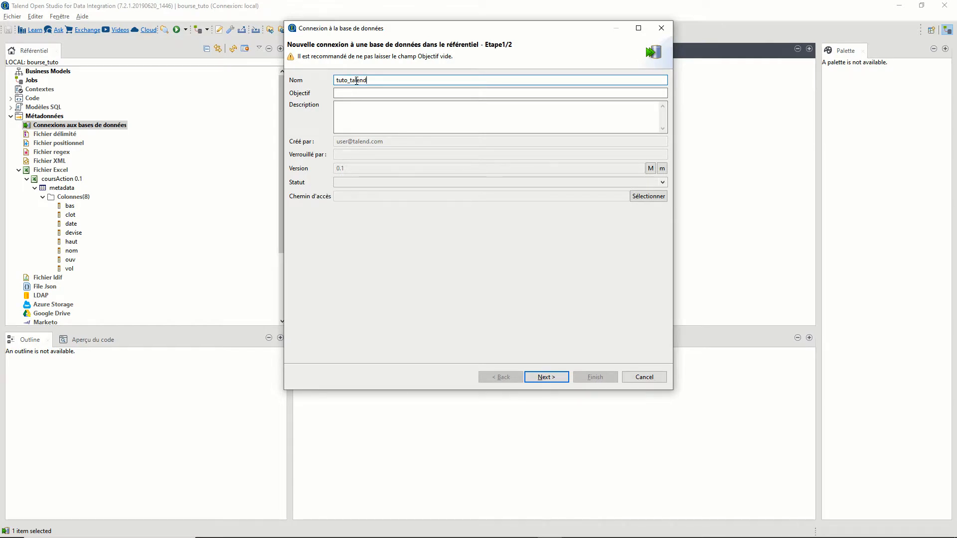
left_click(354, 93)
type("import")
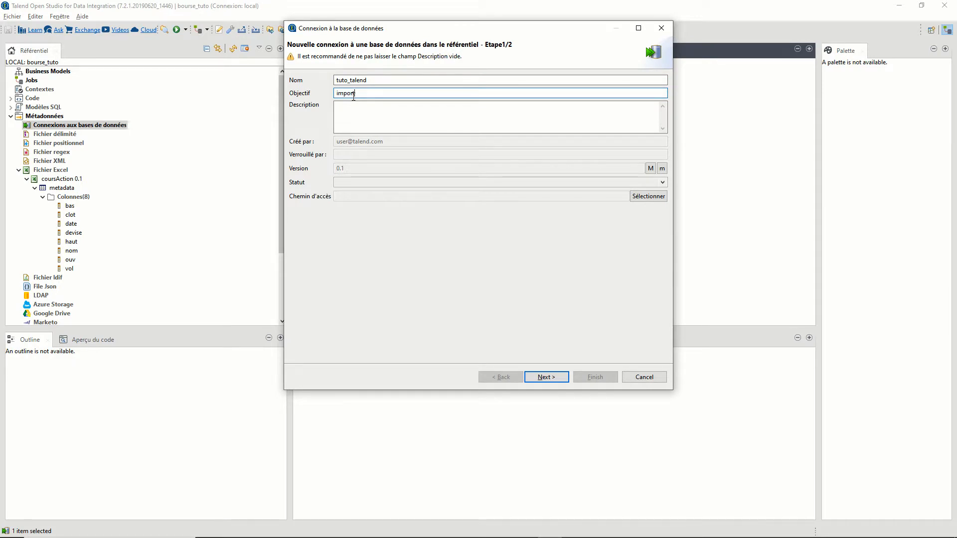
left_click(354, 104)
type("import")
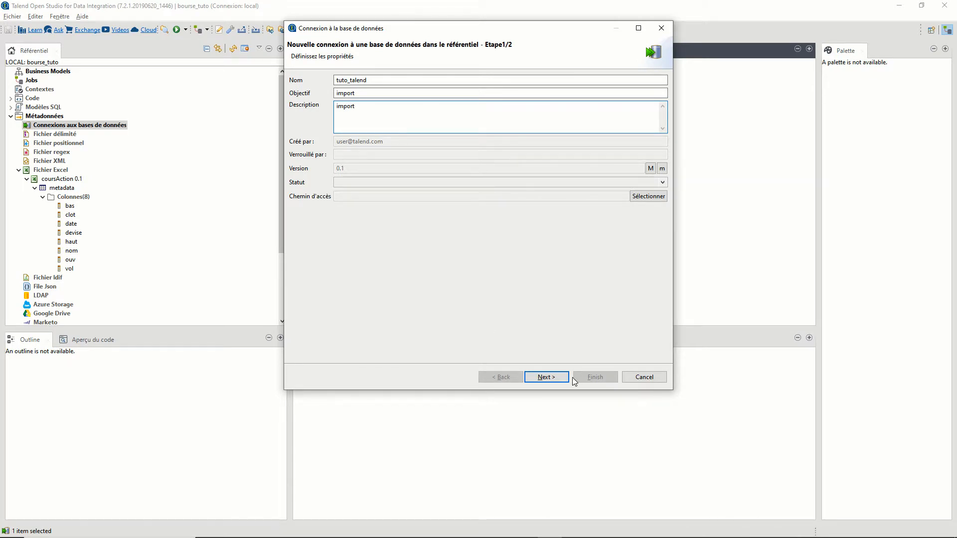
left_click(546, 377)
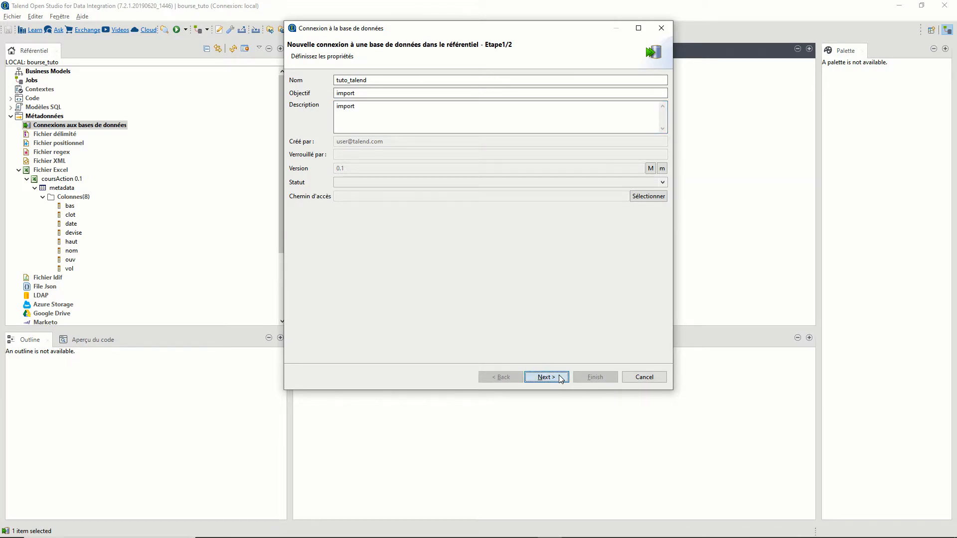
left_click(358, 79)
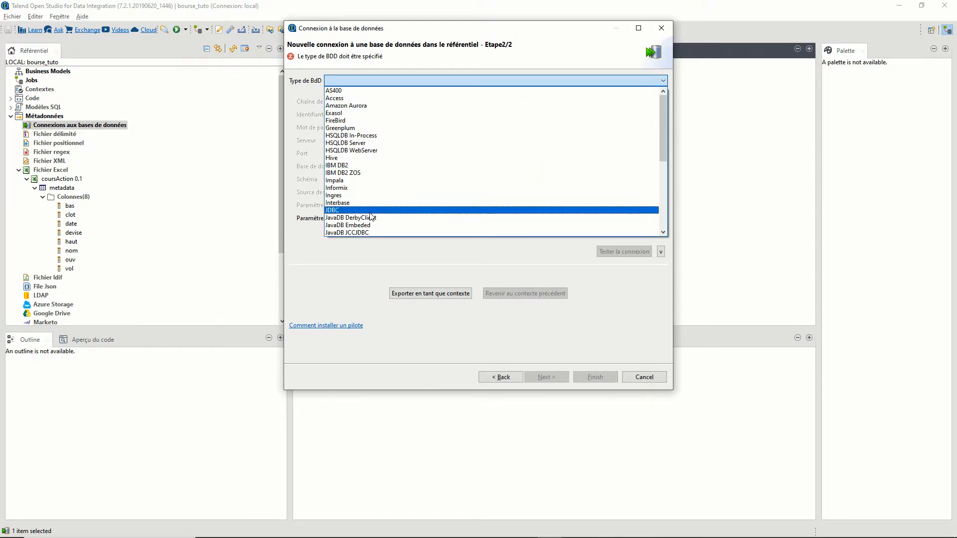
- Choose PostgreSQL v9 and later, with login postgres, its password, and server localhost
scroll(372, 215, "down", 5)
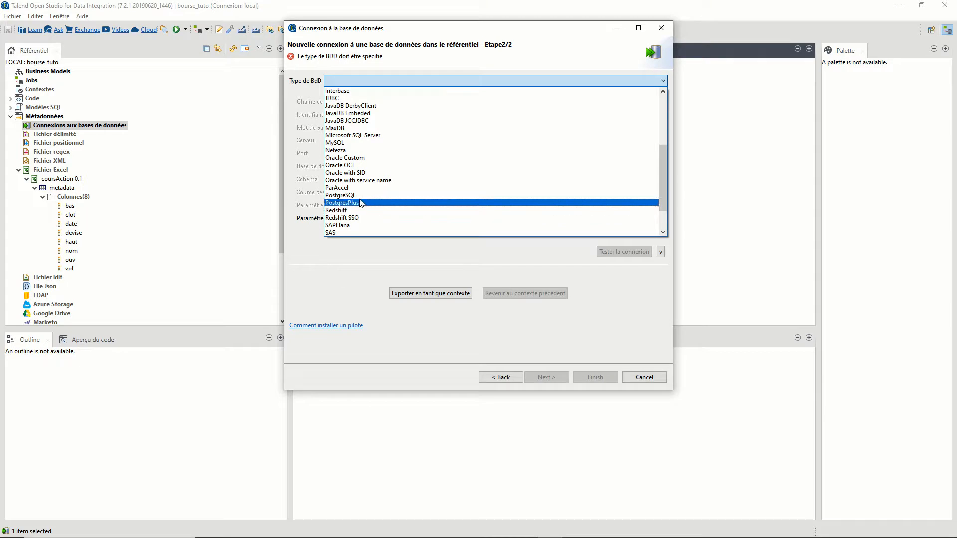
left_click(354, 196)
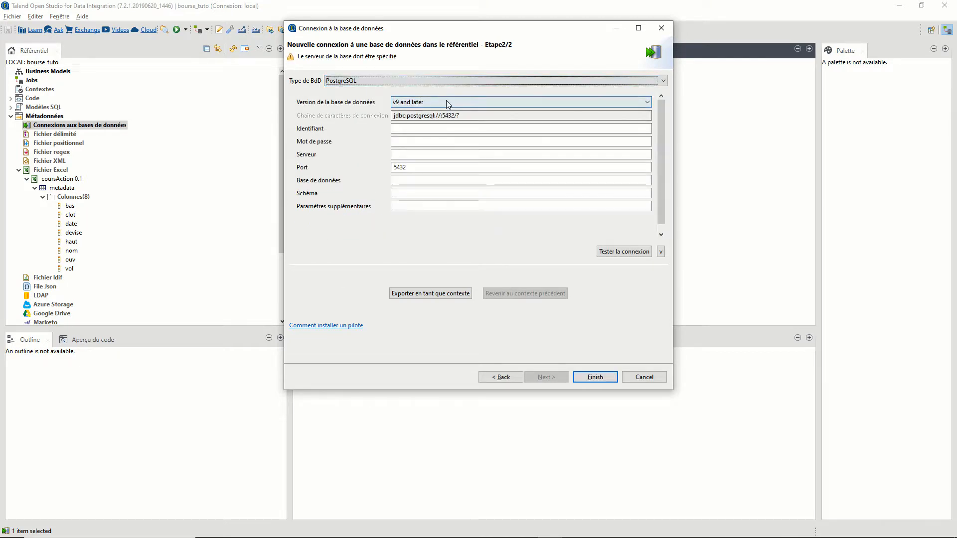
left_click(633, 102)
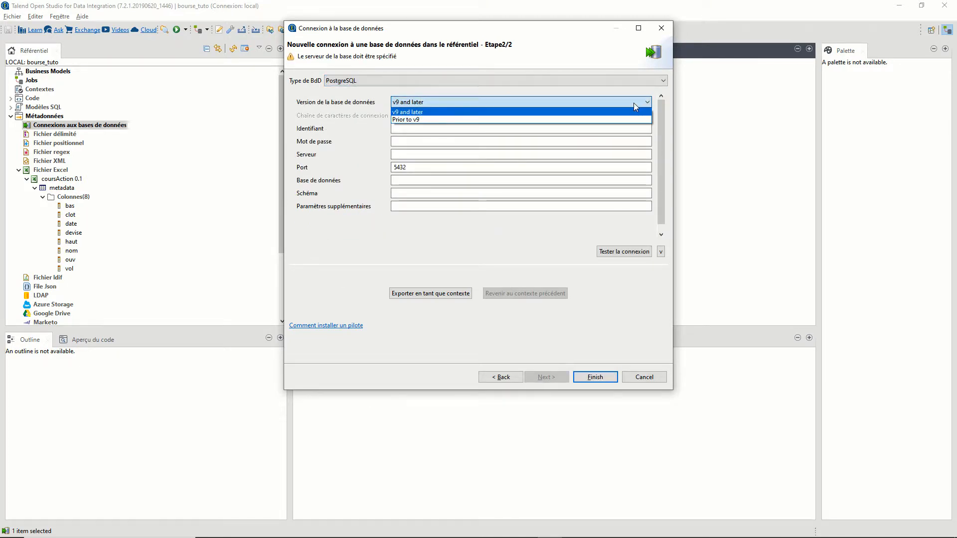
left_click(633, 103)
left_click(425, 130)
type("postgres")
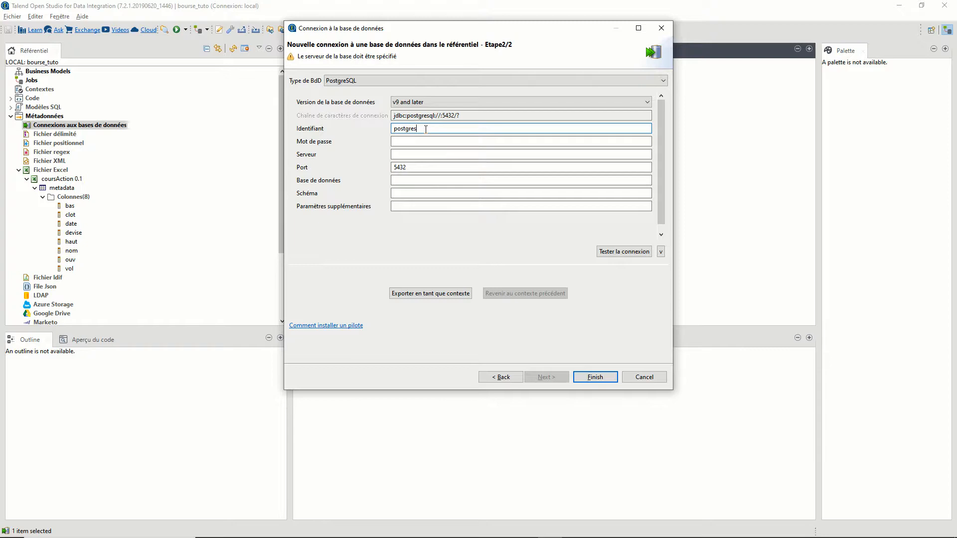
left_click(412, 139)
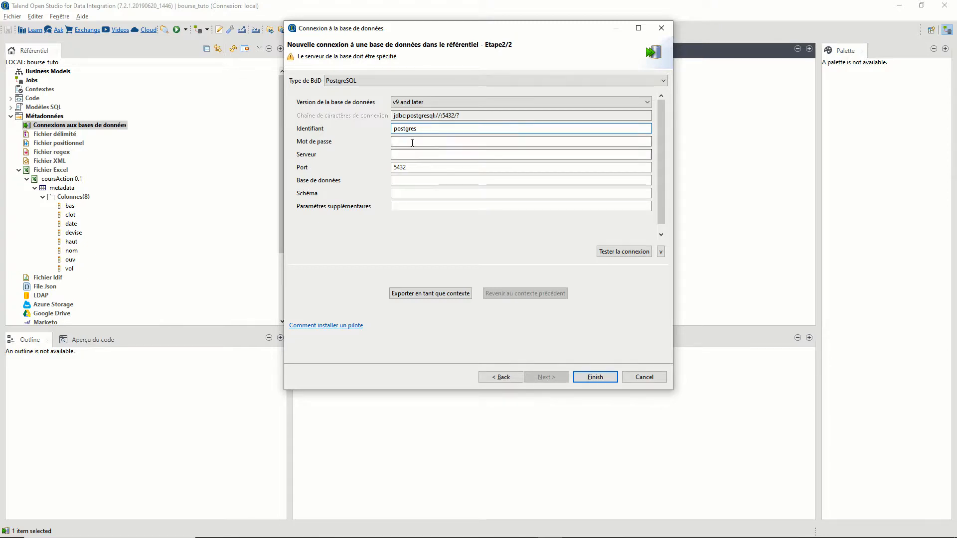
type("postgre")
left_click(401, 154)
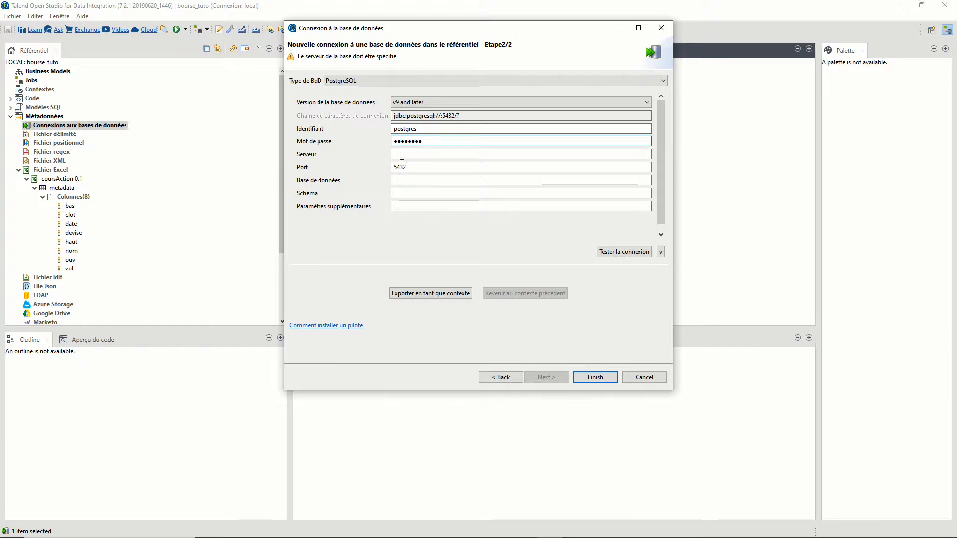
type("localhost")
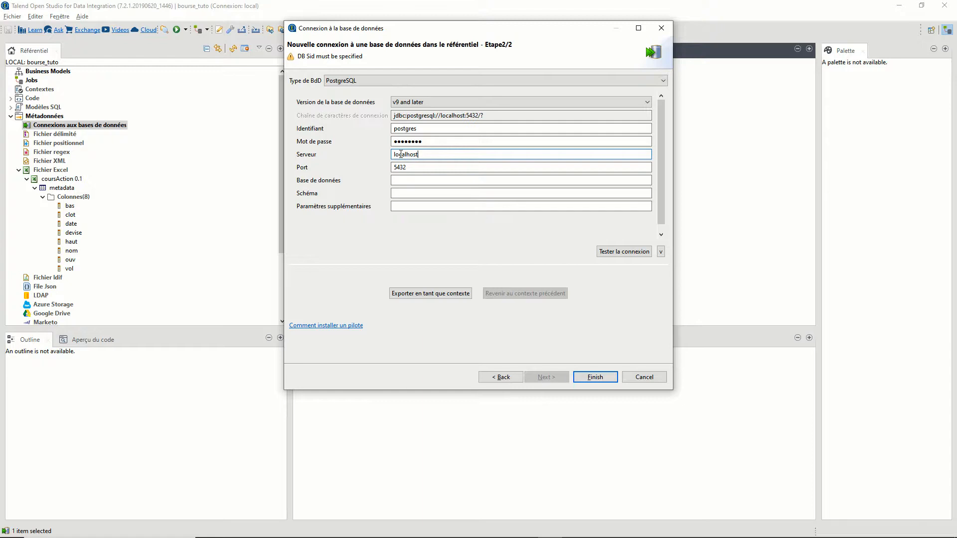
- Set database tuto_talend and schema bourse, test the connection successfully, and save it
left_click(411, 180)
type("t")
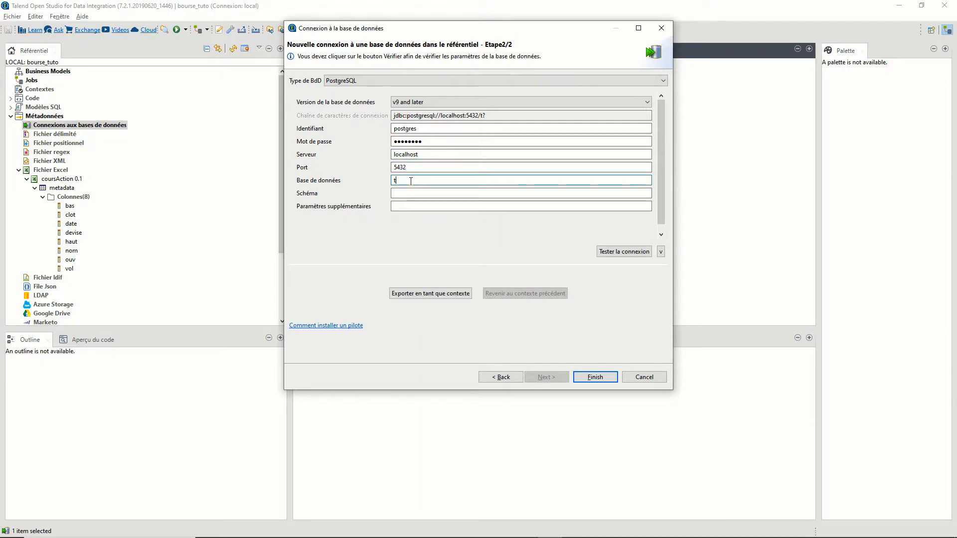
type("uto_talend")
left_click(402, 193)
type("bourse")
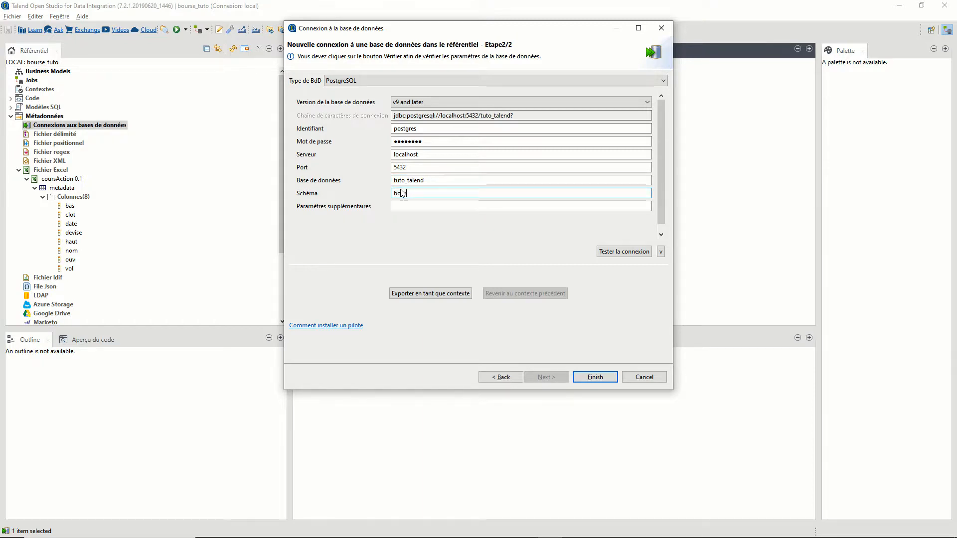
left_click(620, 251)
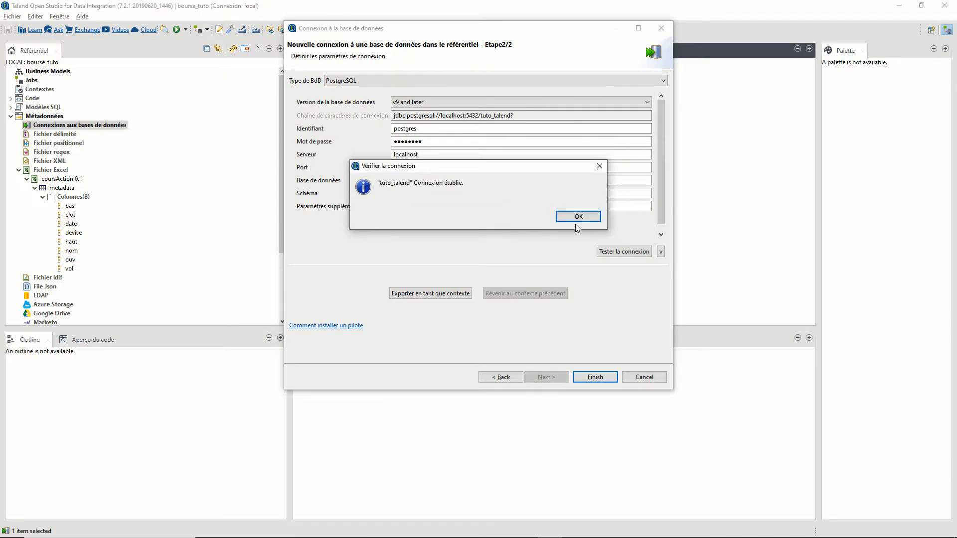
left_click(569, 218)
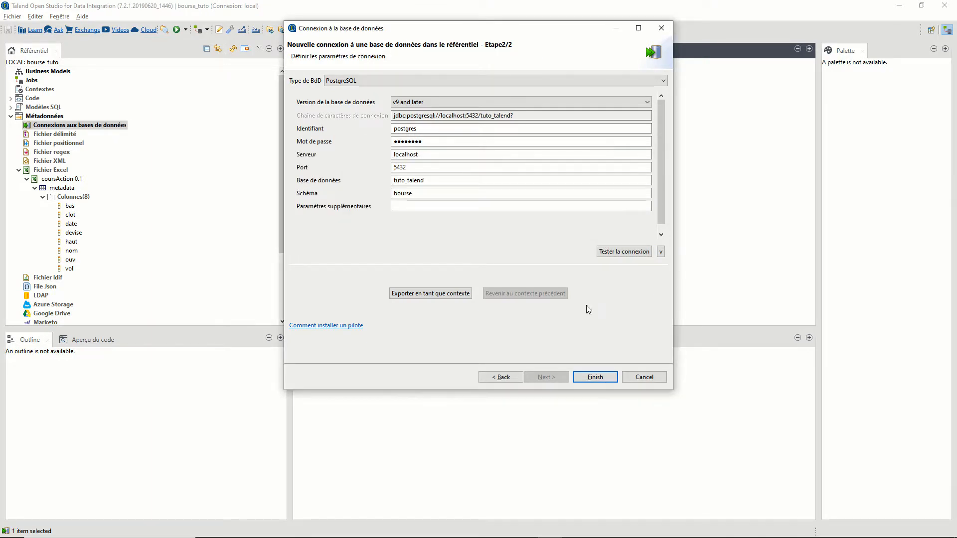
left_click(598, 378)
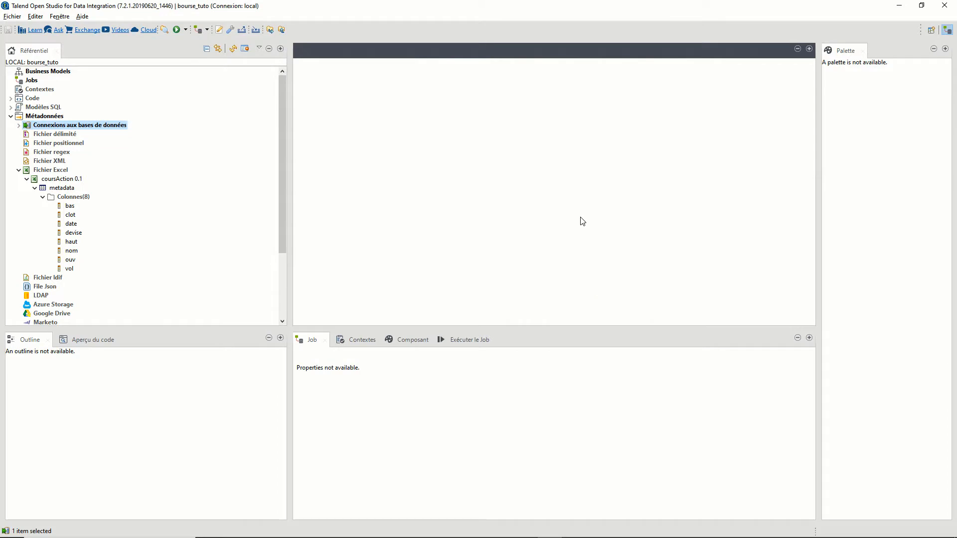
- Retrieve the schema from the tuto_talend 0.1 connection, selecting the bourse.cours_action table
left_click(19, 125)
left_click(26, 135)
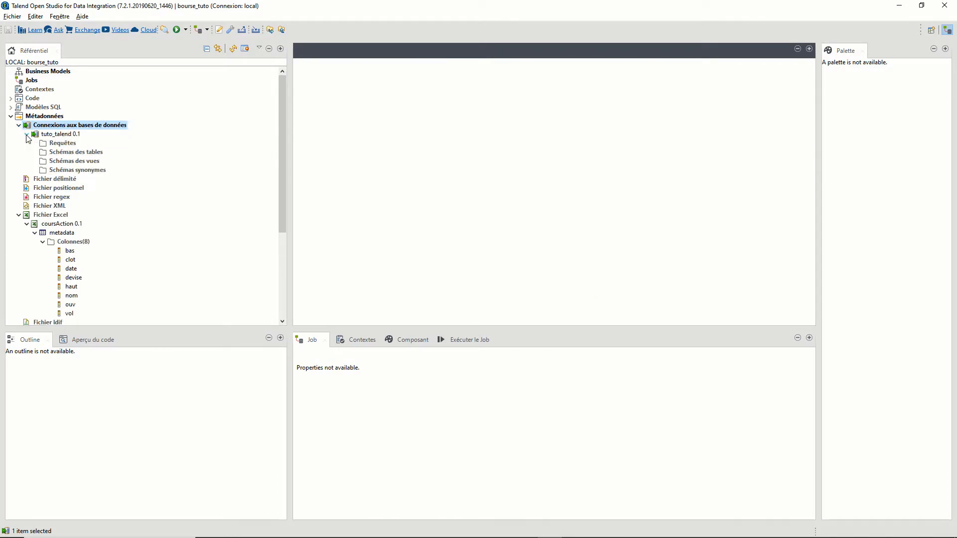
left_click(60, 135)
right_click(63, 134)
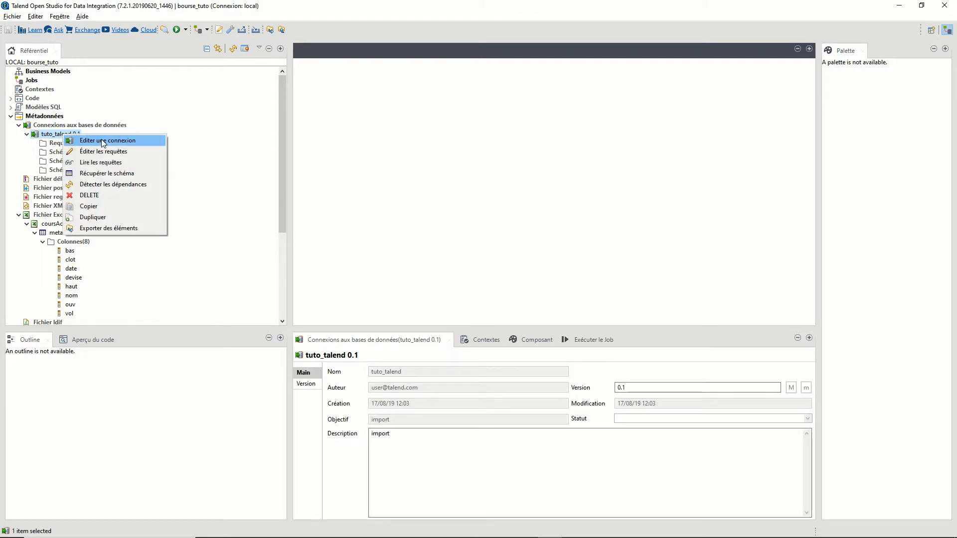
left_click(113, 172)
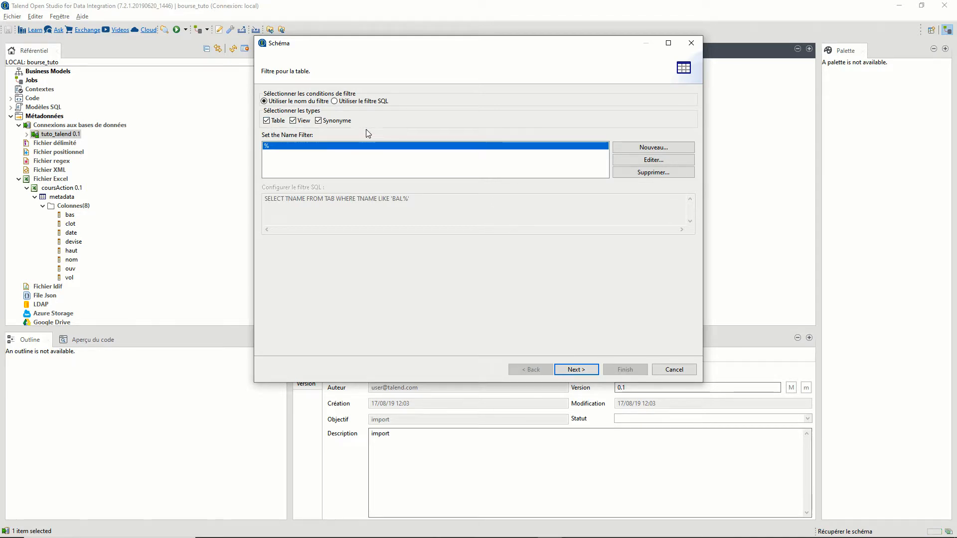
left_click(582, 369)
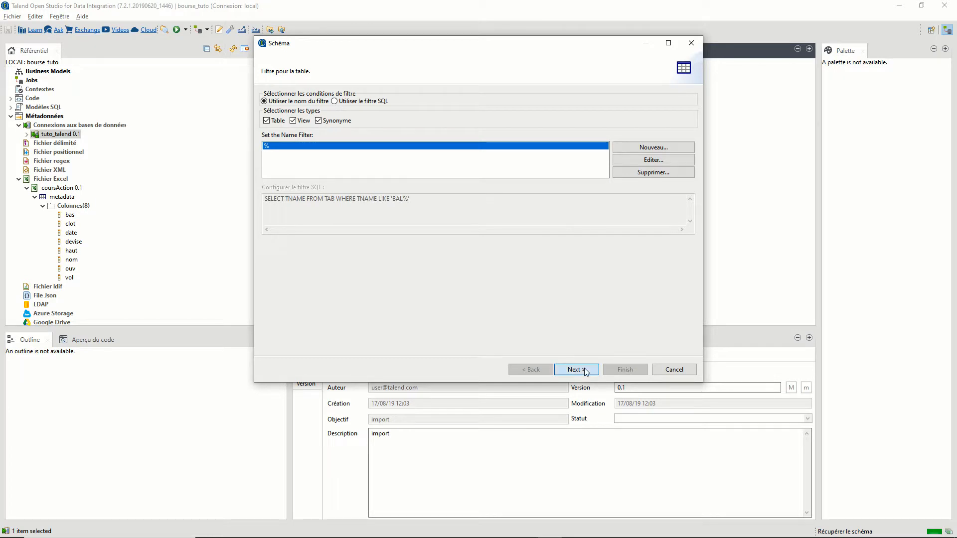
left_click(282, 147)
left_click(290, 156)
left_click(307, 166)
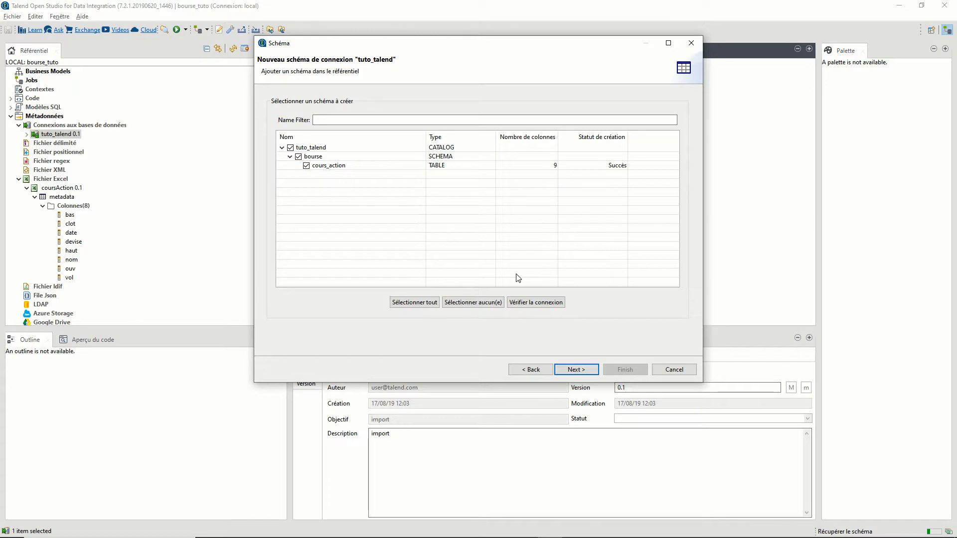
left_click(578, 371)
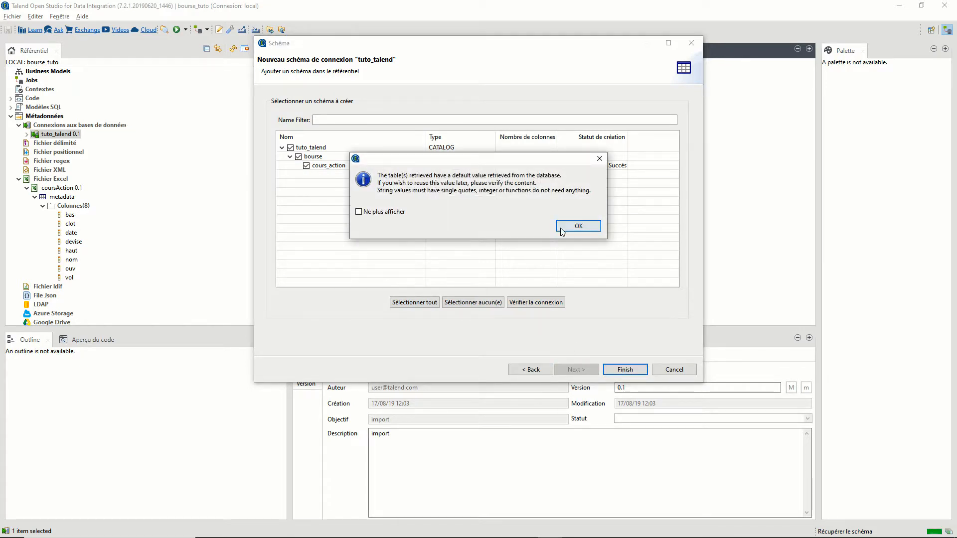
- Change the date_cours date pattern to "yyyy-MM-dd" and save the cours_action schema
left_click(566, 230)
left_click_drag(703, 383, 776, 445)
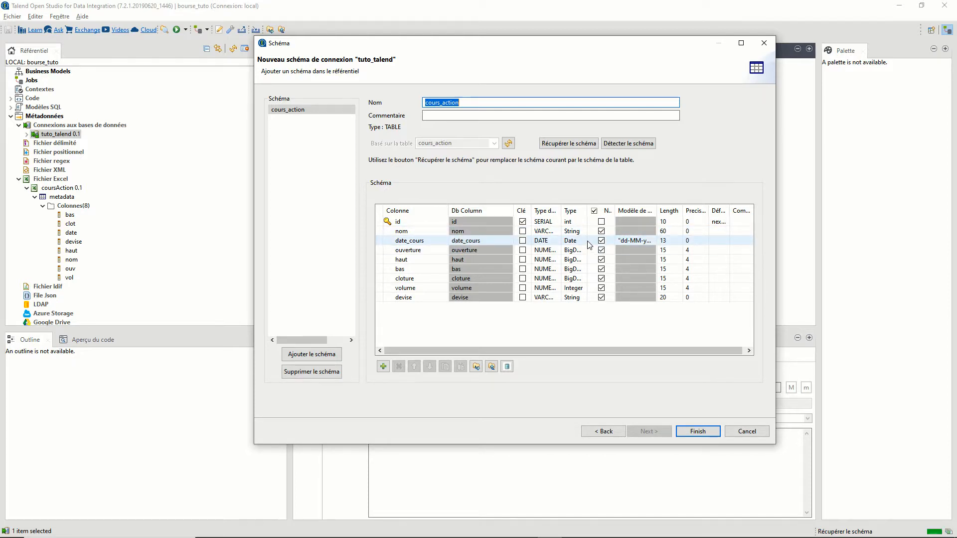
left_click(648, 241)
left_click(656, 241)
key("shift+Left")
key("shift+Left")
key("shift+Left")
key("shift+Left")
key("shift+Left")
key("shift+Left")
key("shift+Left")
key("shift+Left")
key("shift+Left")
key("shift+Left")
key("shift+Left")
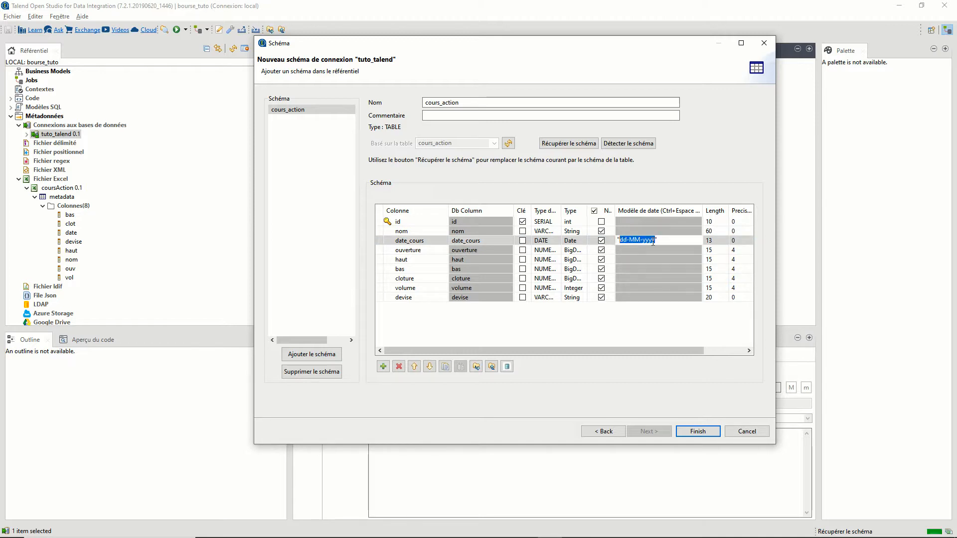
type("yyy")
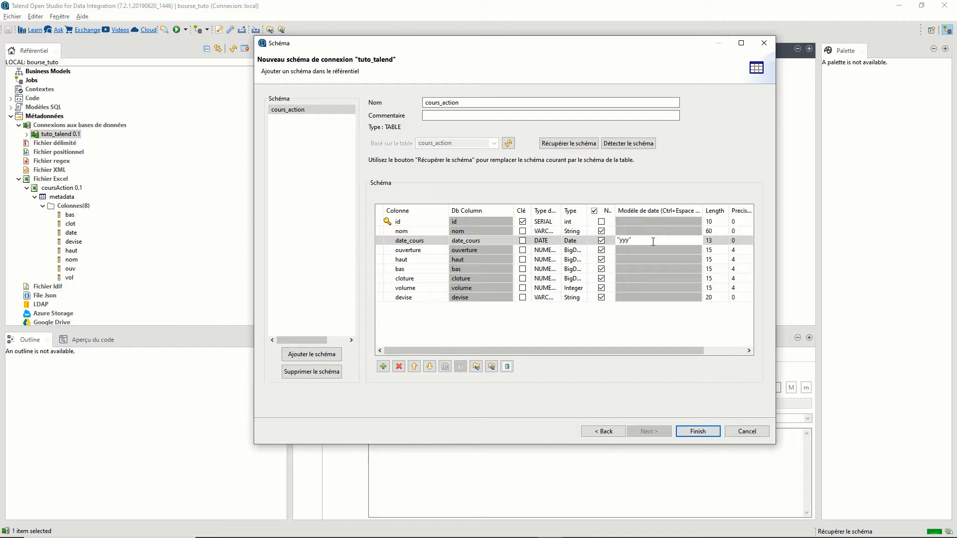
type("y-")
left_click(685, 431)
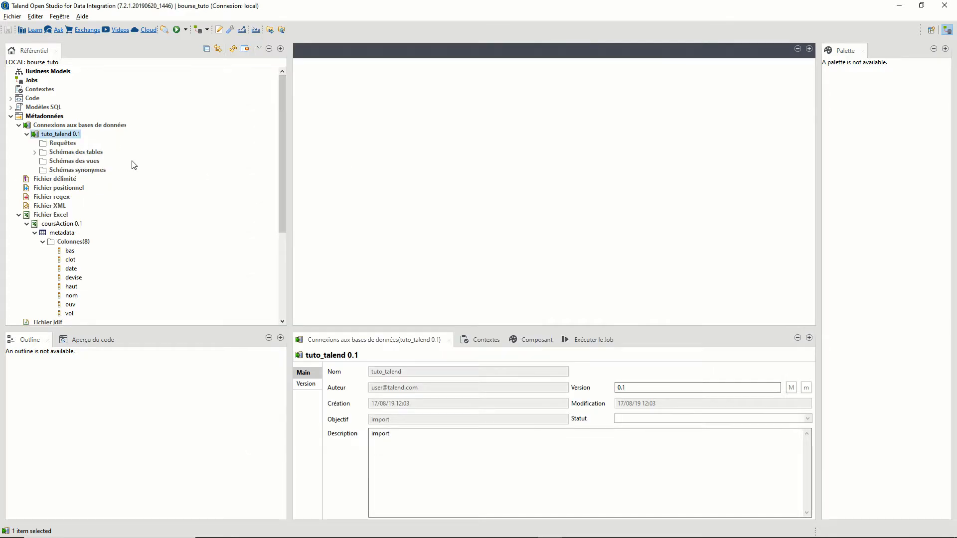
- Start a new job named importCoursBourse with objective 'importer un fichier Excel'
scroll(133, 165, "down", 3)
scroll(85, 143, "up", 3)
right_click(32, 80)
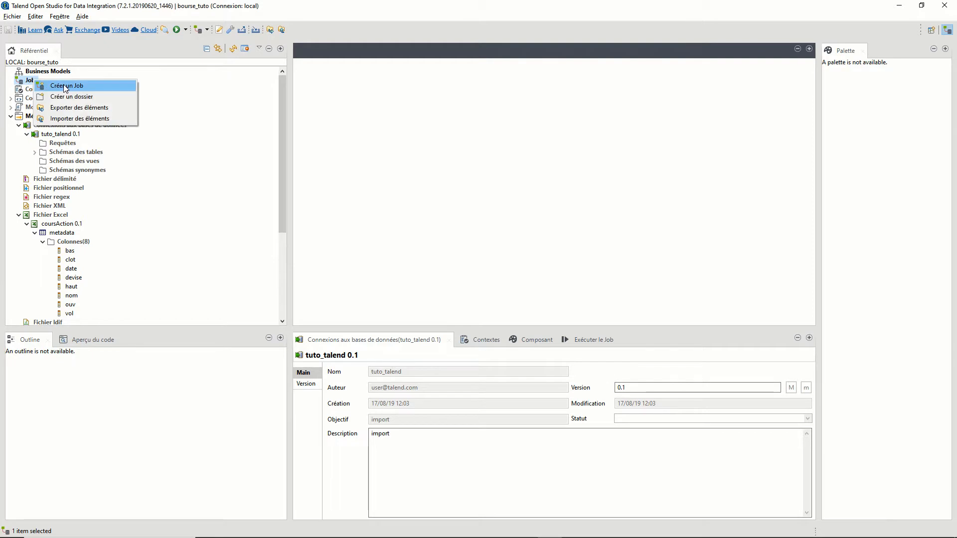
left_click(76, 86)
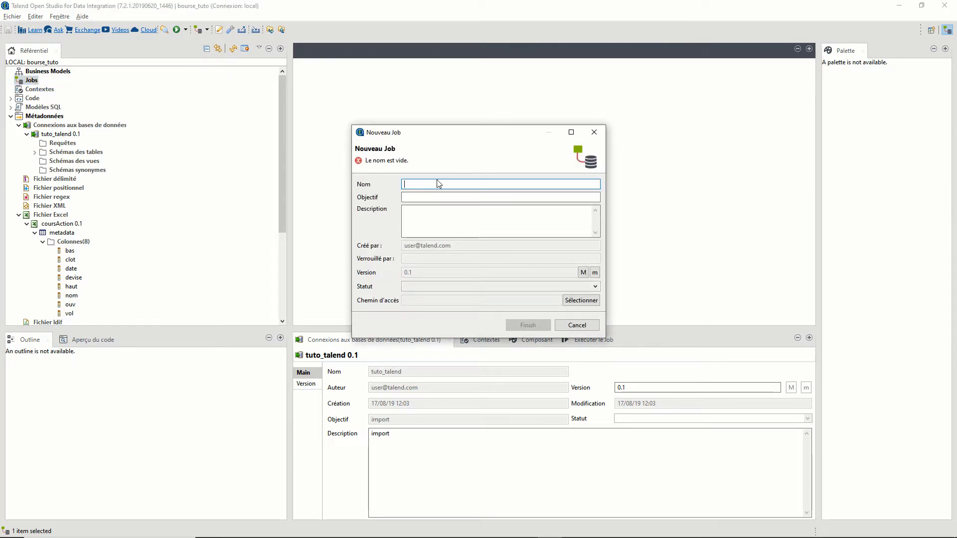
type("imp")
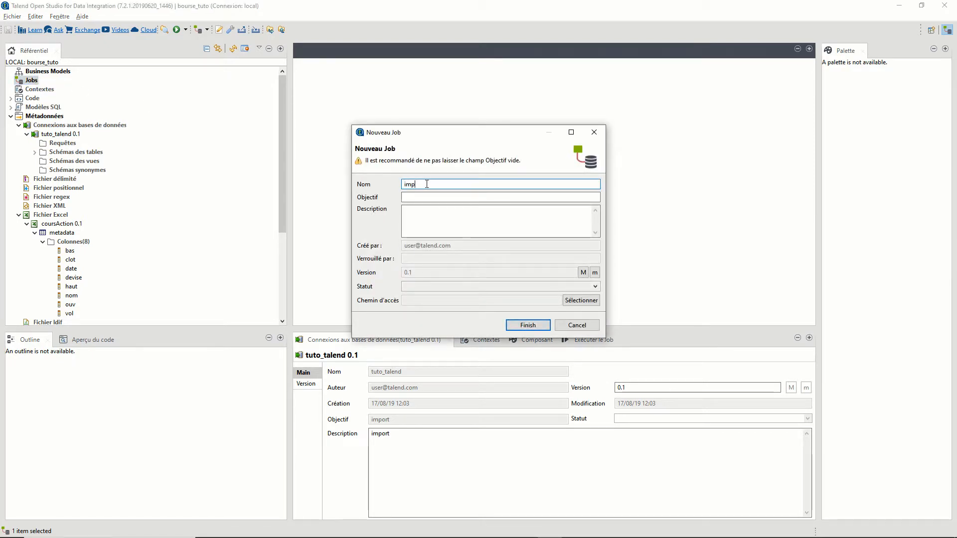
type("ortCoursBourse")
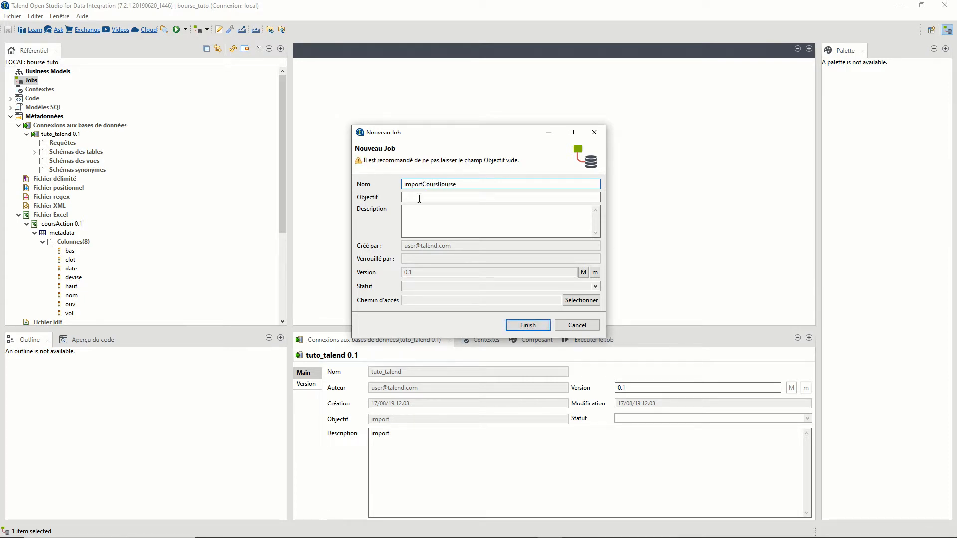
left_click(418, 198)
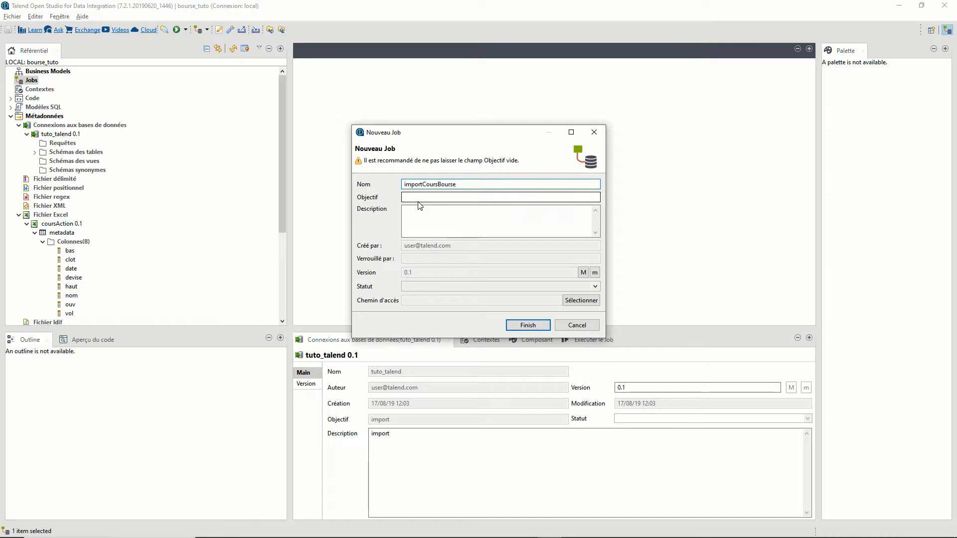
type("im")
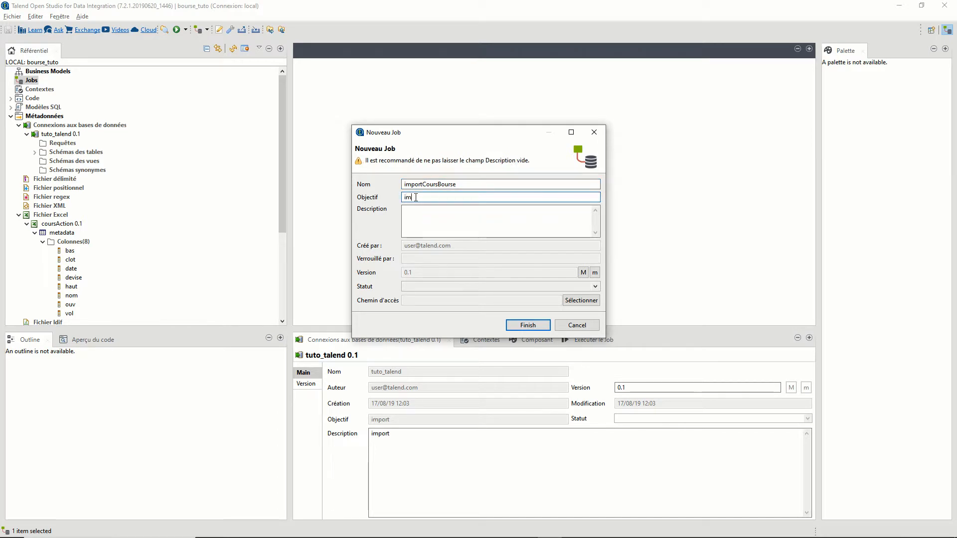
type("porter un fichier Excel")
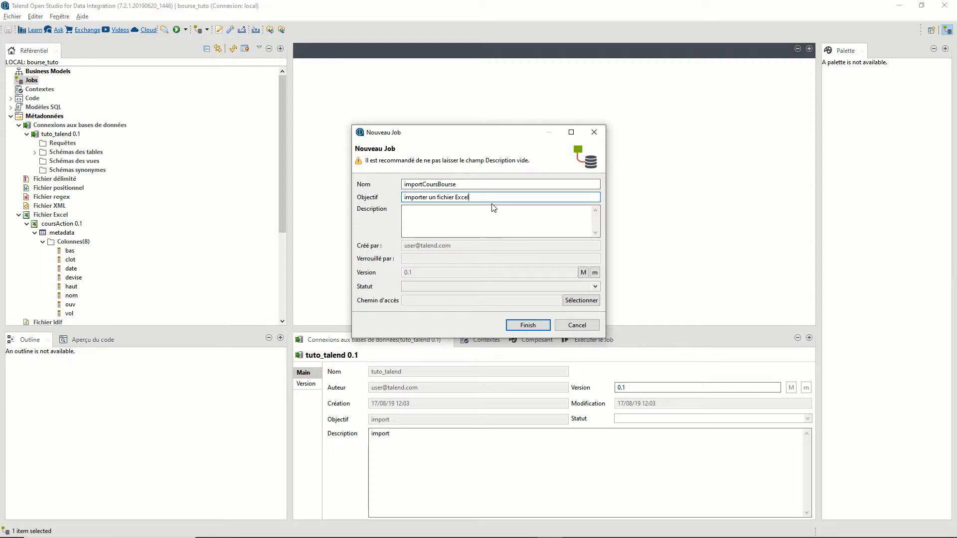
- Copy the objective text into the Description field and finish creating the job
key("ctrl+a")
key("ctrl+c")
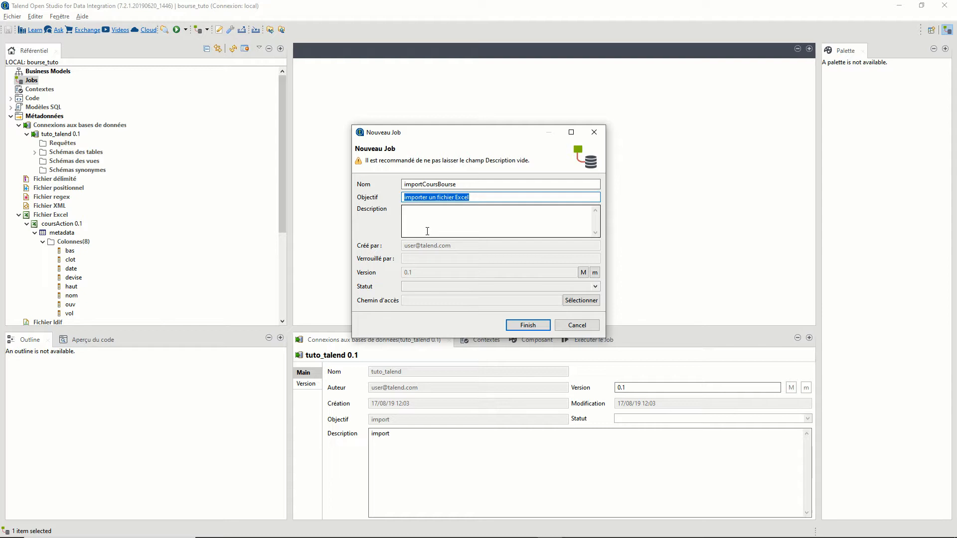
left_click(427, 228)
key("ctrl+v")
left_click(528, 326)
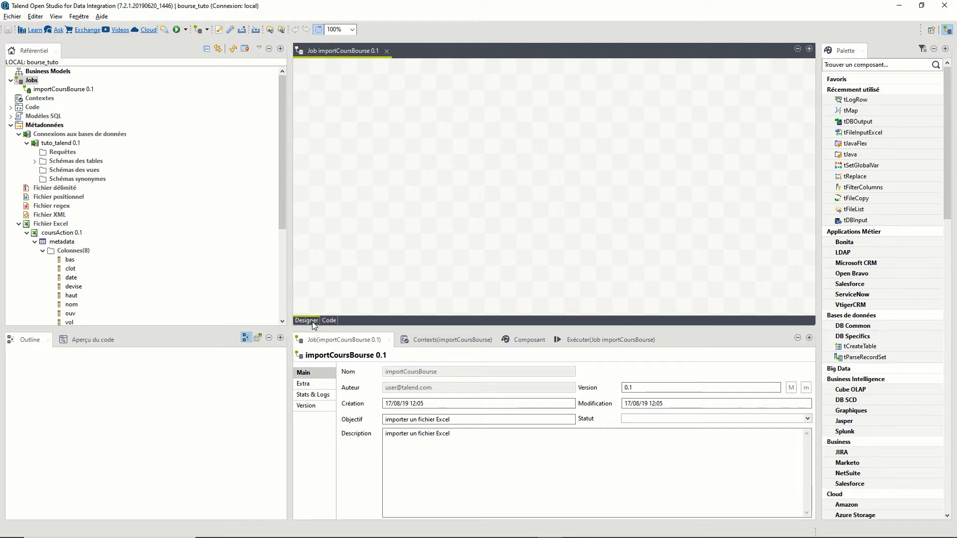
- Drop the coursAction 0.1 Excel metadata onto the job canvas as a tFileInputExcel component
left_click(327, 321)
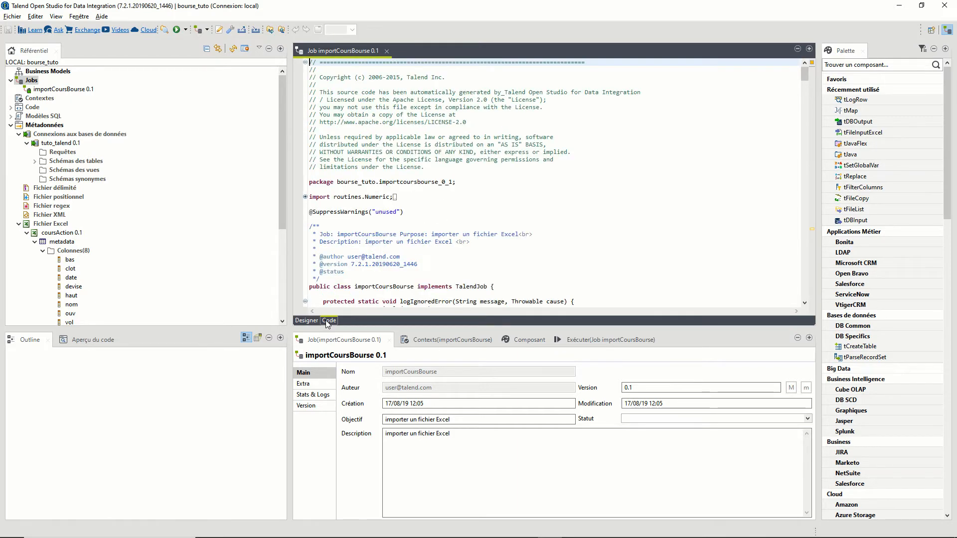
left_click(307, 322)
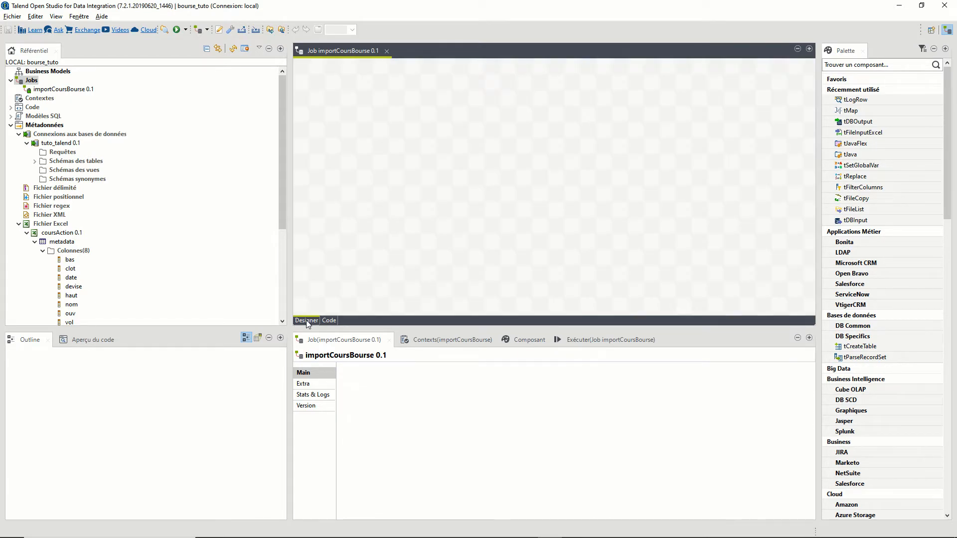
scroll(164, 252, "down", 5)
scroll(164, 253, "up", 3)
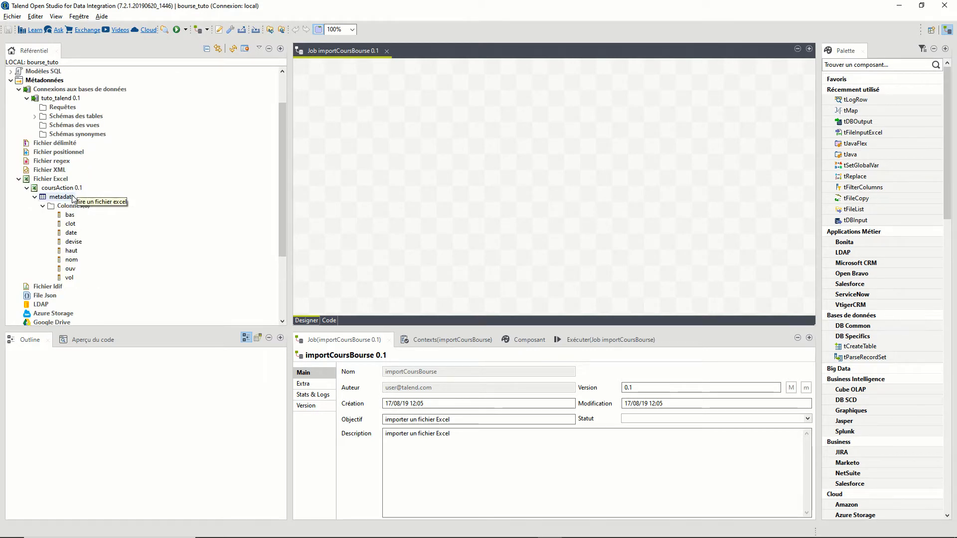
left_click(34, 196)
left_click(59, 189)
left_click_drag(58, 189, 373, 179)
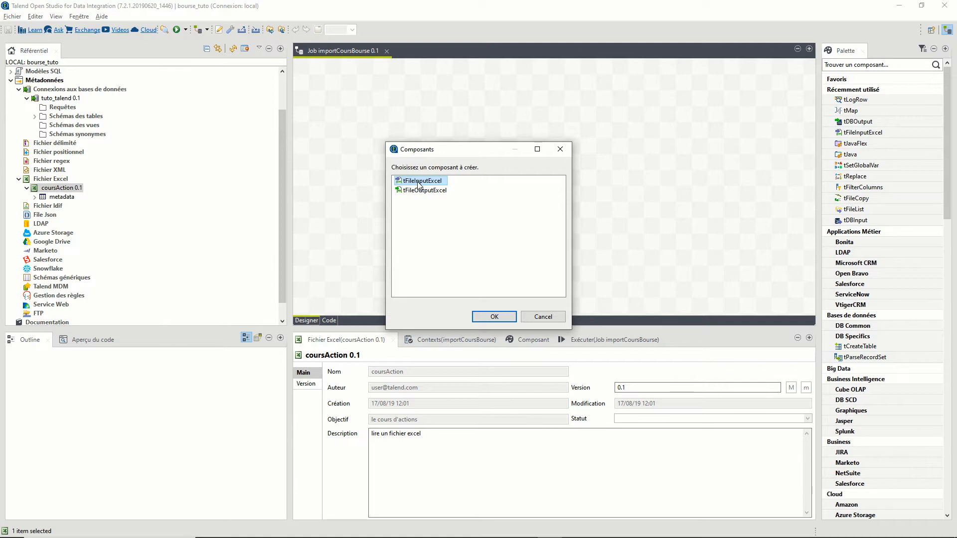
double_click(418, 183)
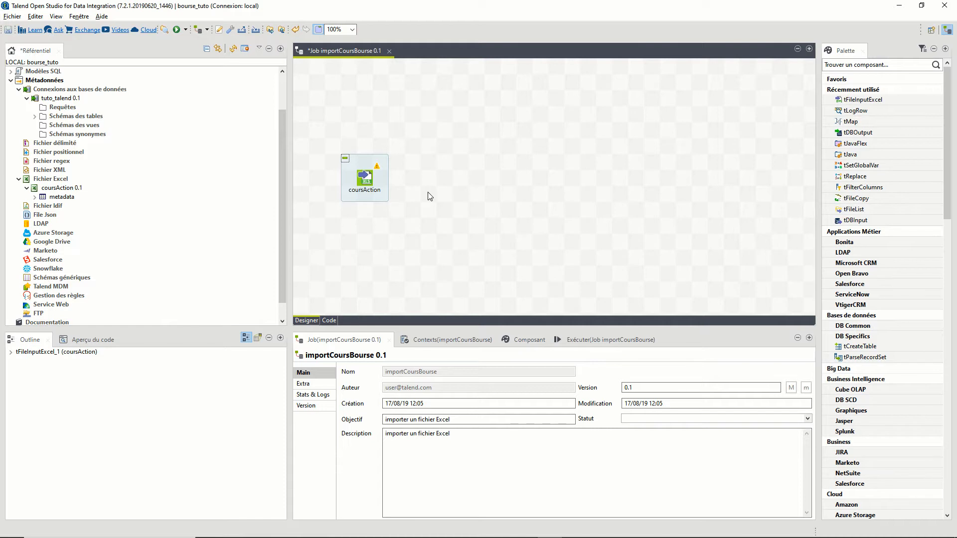
- Drop the cours_action table schema onto the canvas as a tDBOutput (PostgreSQL) beside coursAction
left_click(34, 116)
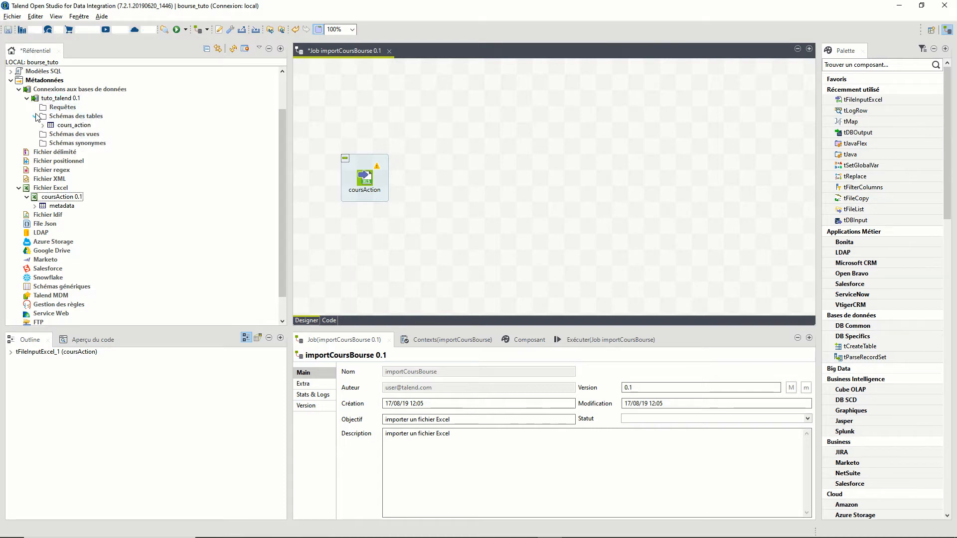
double_click(59, 127)
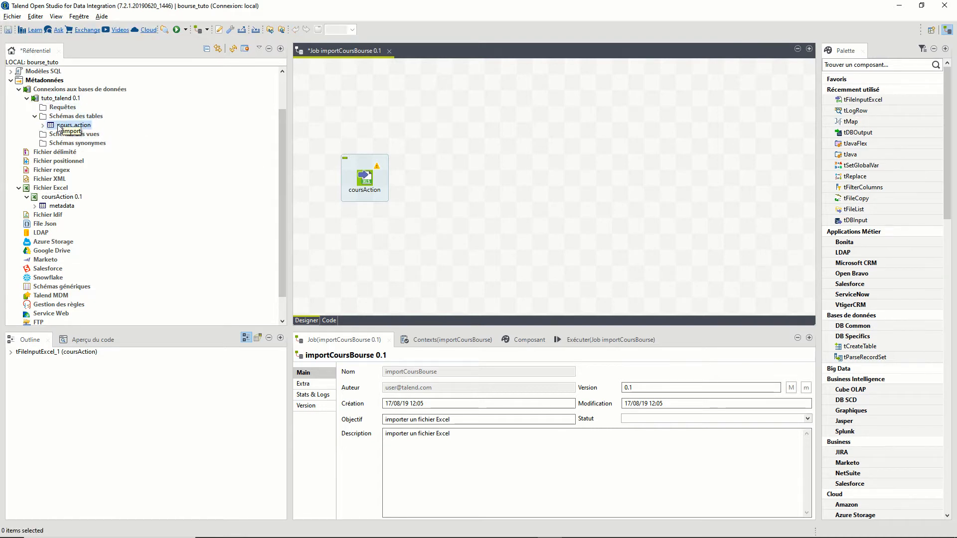
left_click_drag(72, 125, 703, 173)
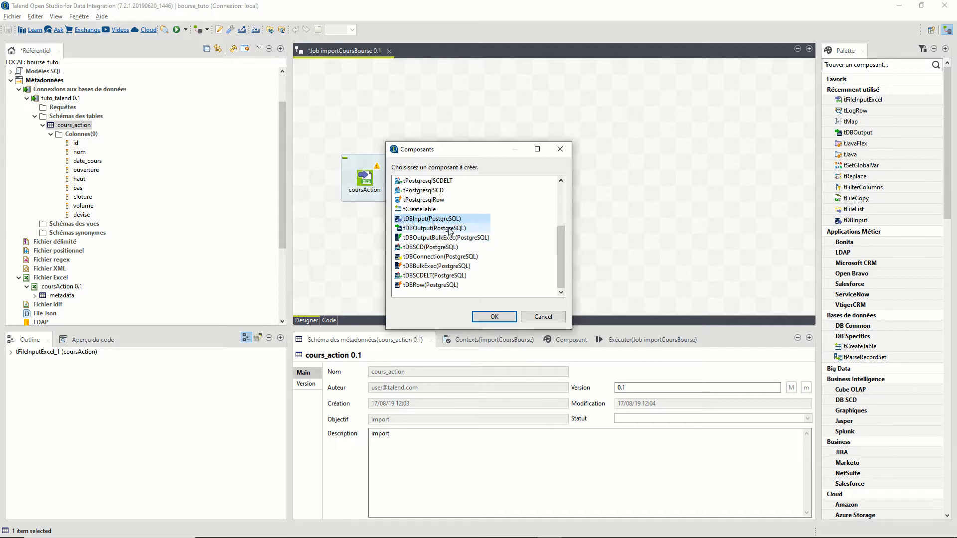
left_click(450, 229)
double_click(450, 229)
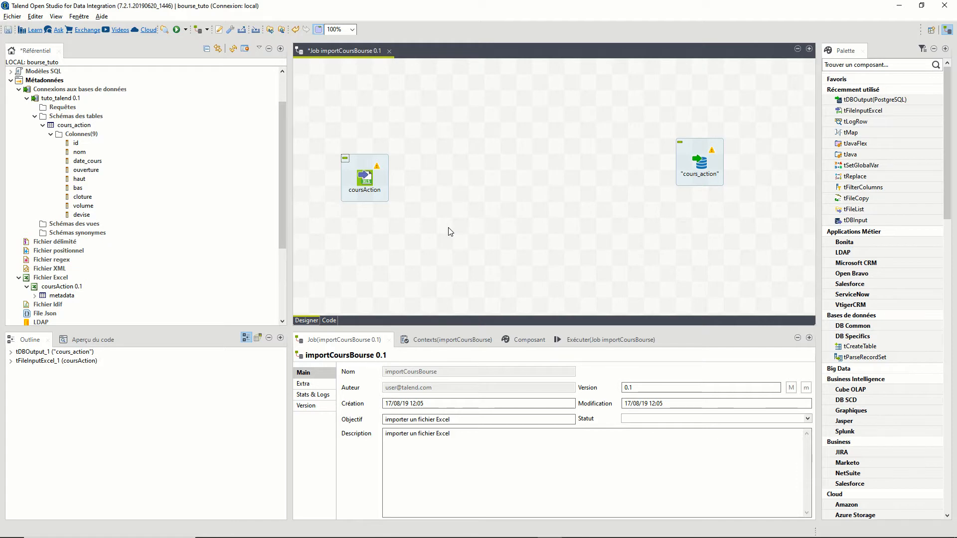
left_click_drag(703, 159, 640, 177)
- Add a tMap from the Palette between the components and link coursAction to tMap_1
left_click(851, 66)
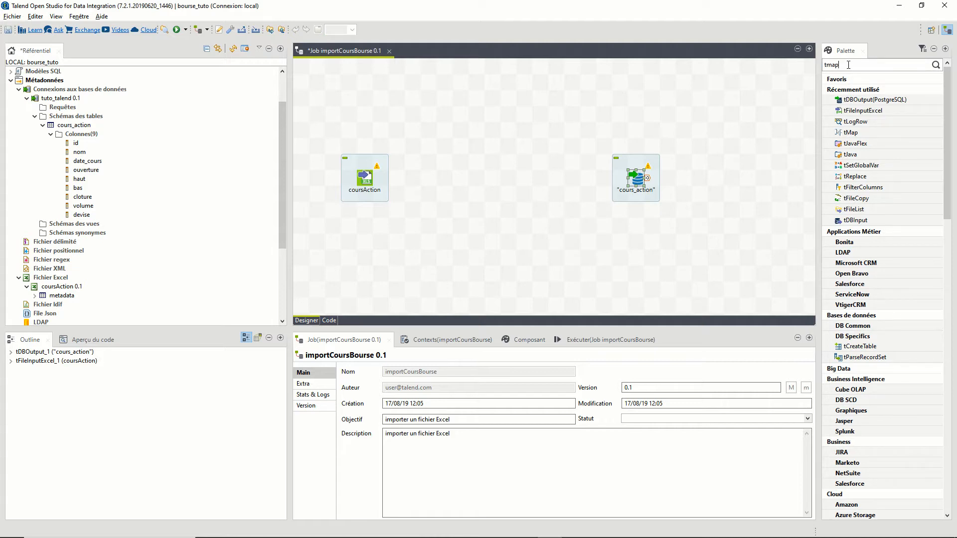
key("Return")
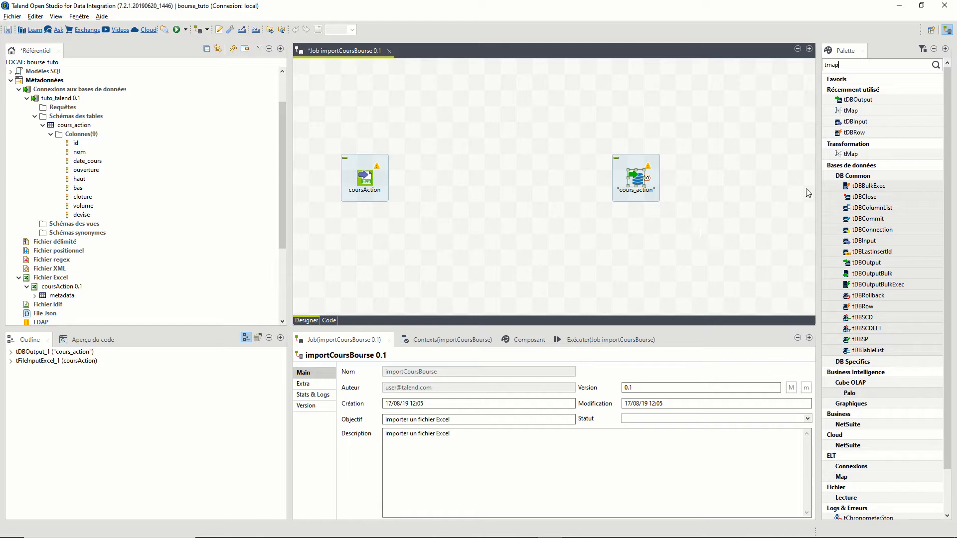
left_click_drag(863, 110, 485, 179)
left_click(371, 179)
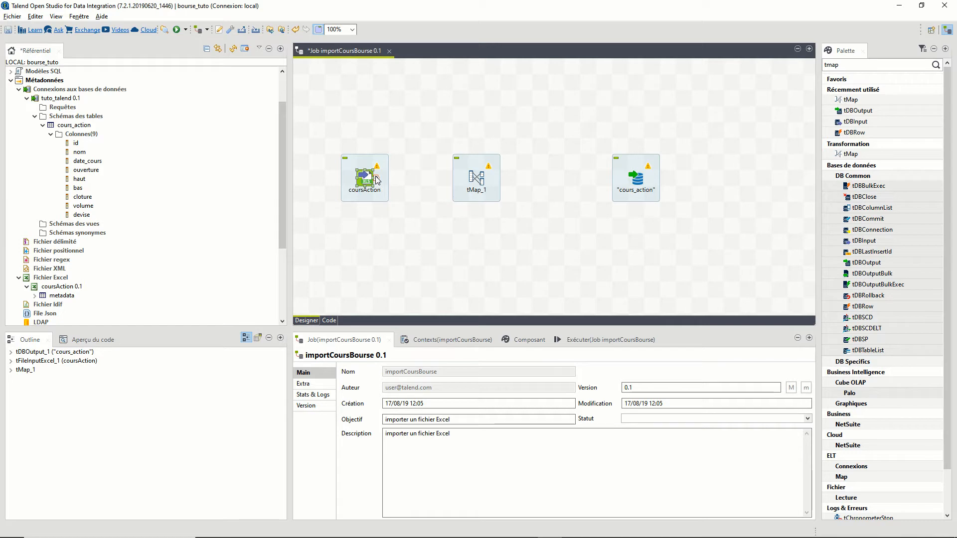
left_click_drag(377, 179, 478, 184)
- Link tMap_1 to cours_action via a new Main output insertBdd, retrieving the target schema
left_click(484, 187)
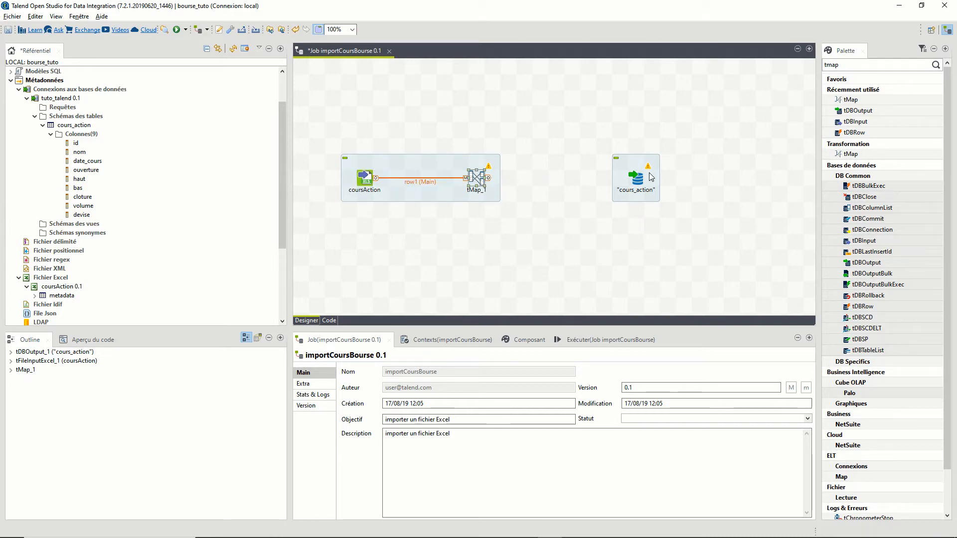
right_click(471, 177)
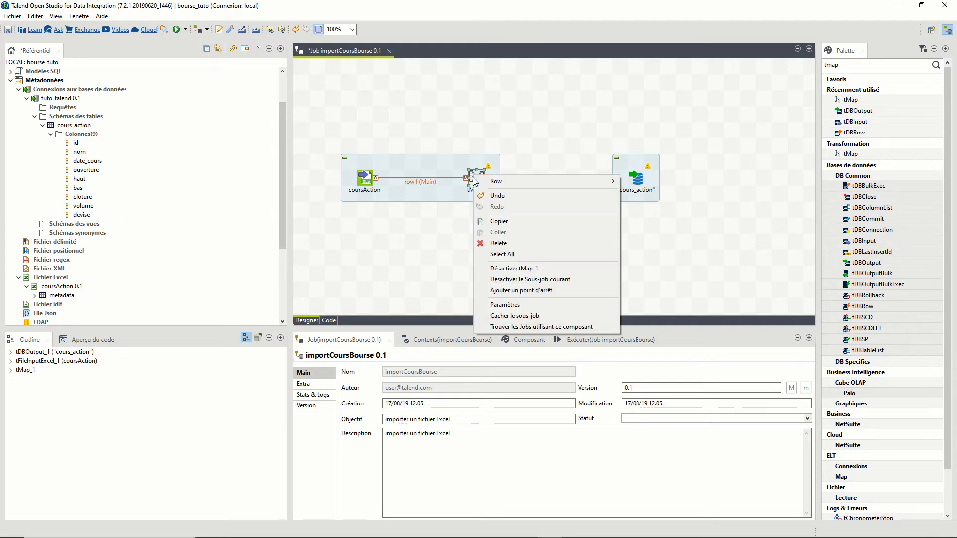
mouse_move(496, 181)
left_click(639, 181)
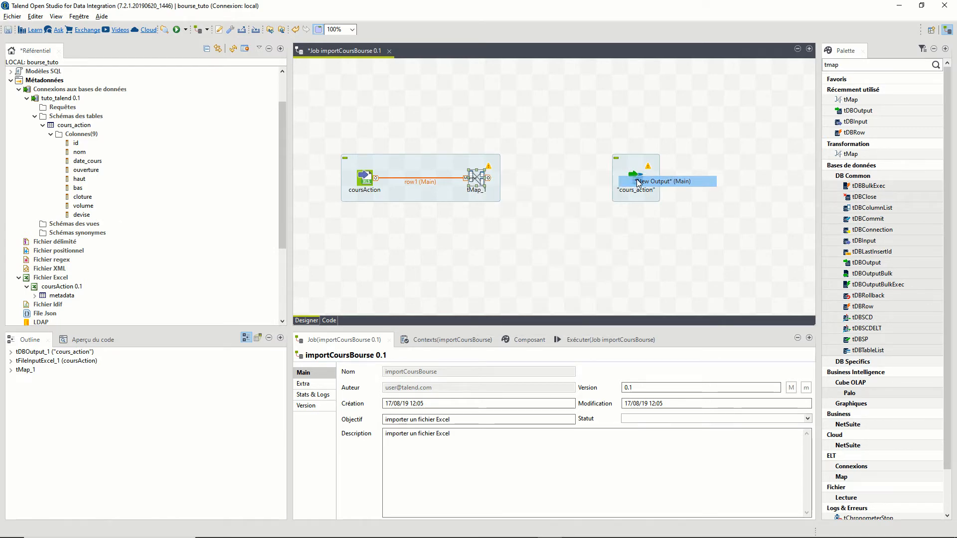
left_click(638, 182)
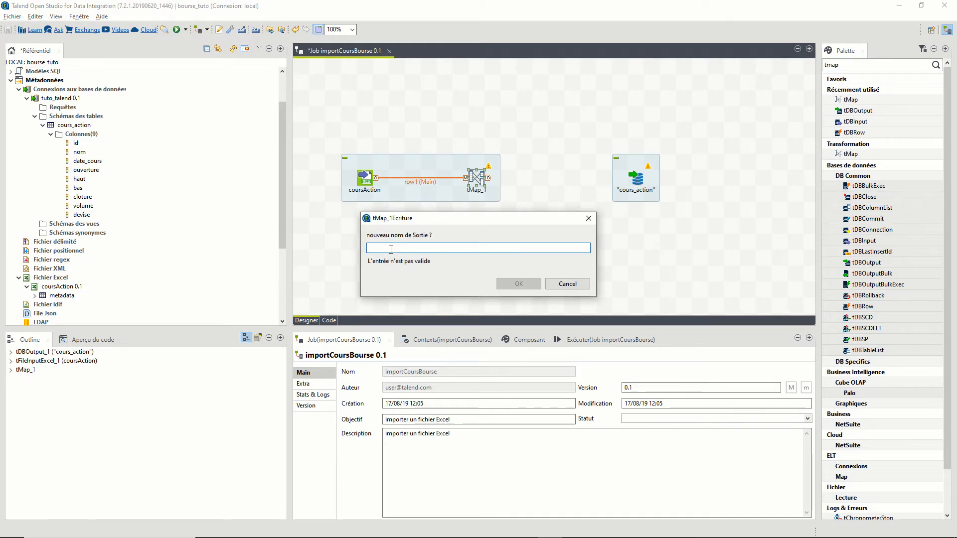
type("insertBdd")
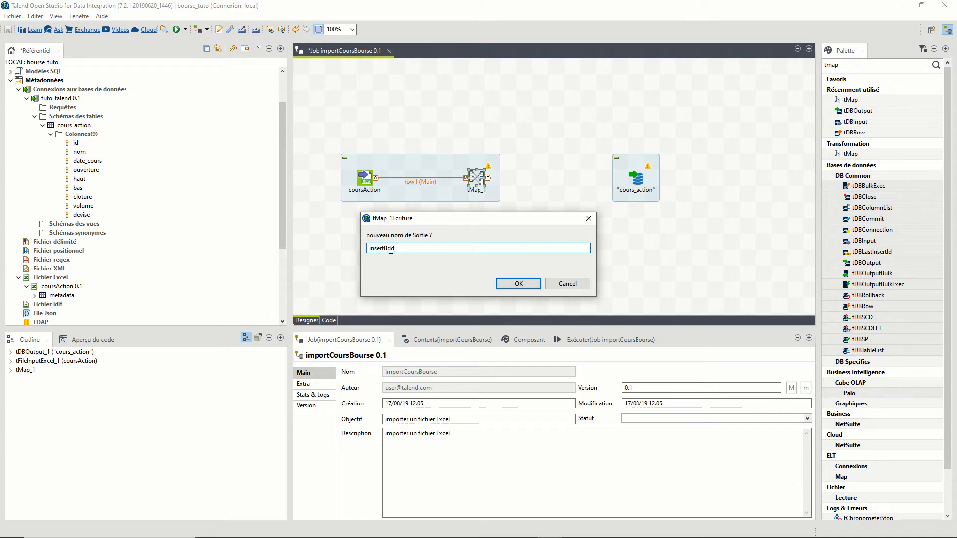
key("Return")
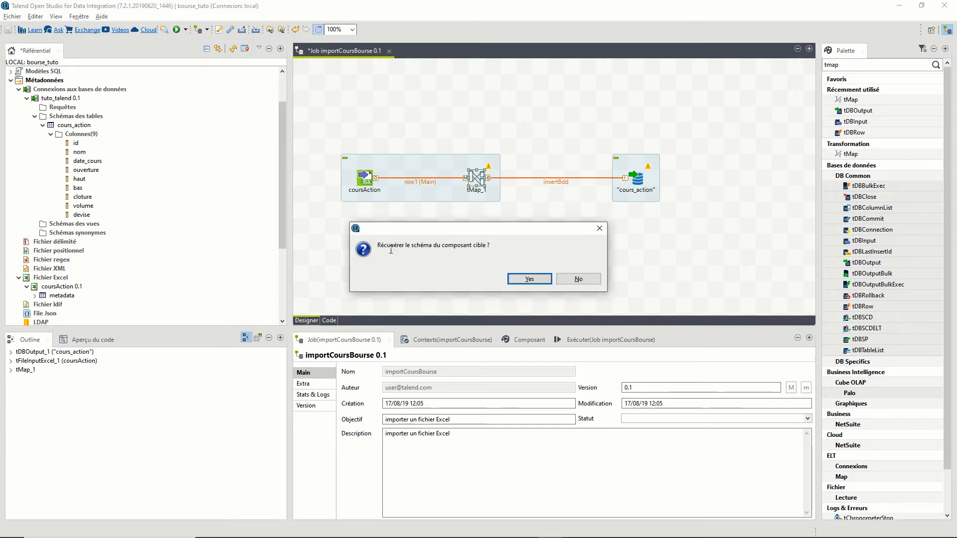
left_click(519, 278)
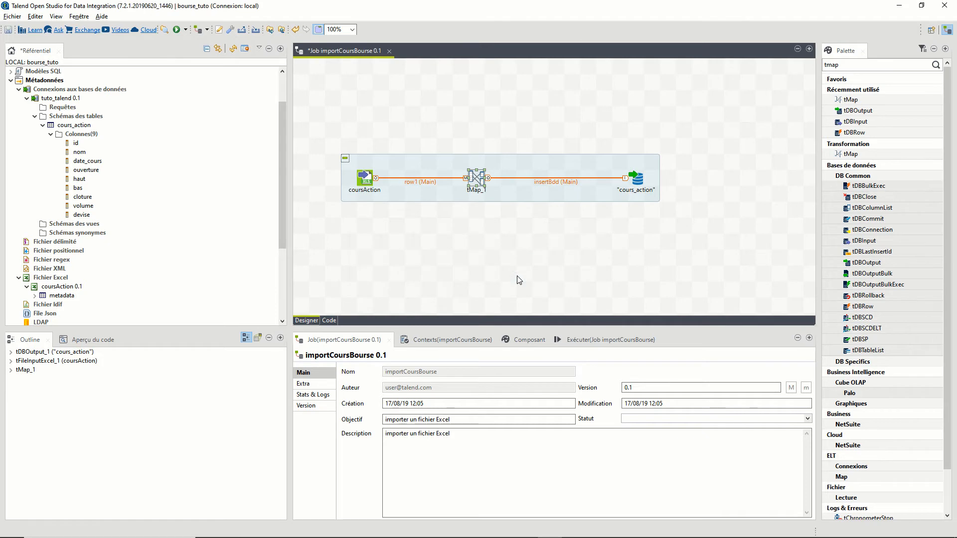
- Auto-map same-named columns, then map ouv to ouverture, clot to cloture, vol to volume
double_click(477, 180)
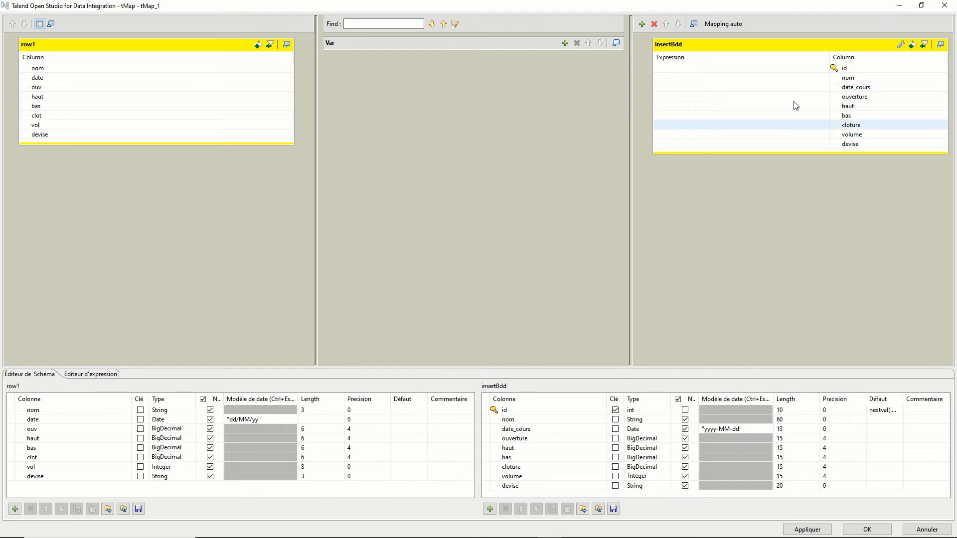
left_click(726, 25)
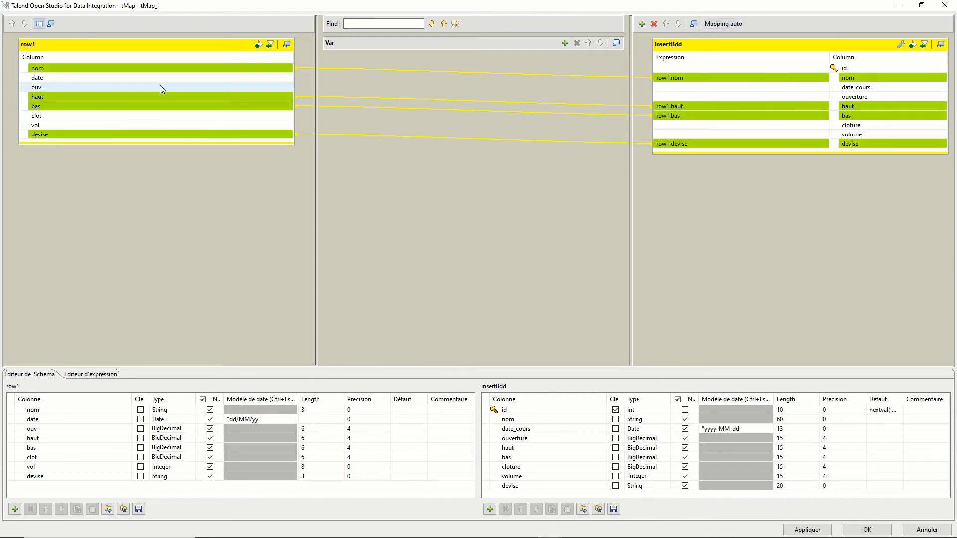
left_click_drag(159, 86, 664, 98)
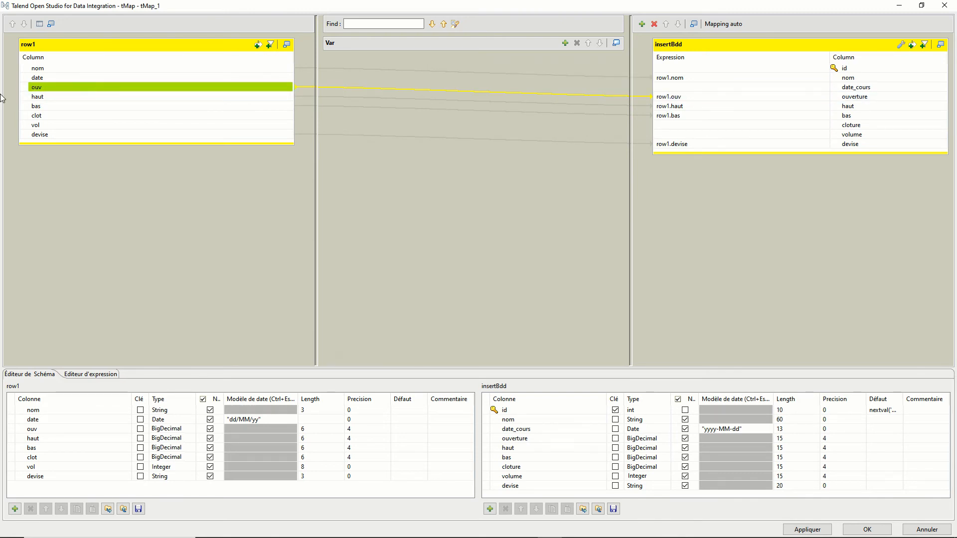
left_click_drag(41, 116, 695, 131)
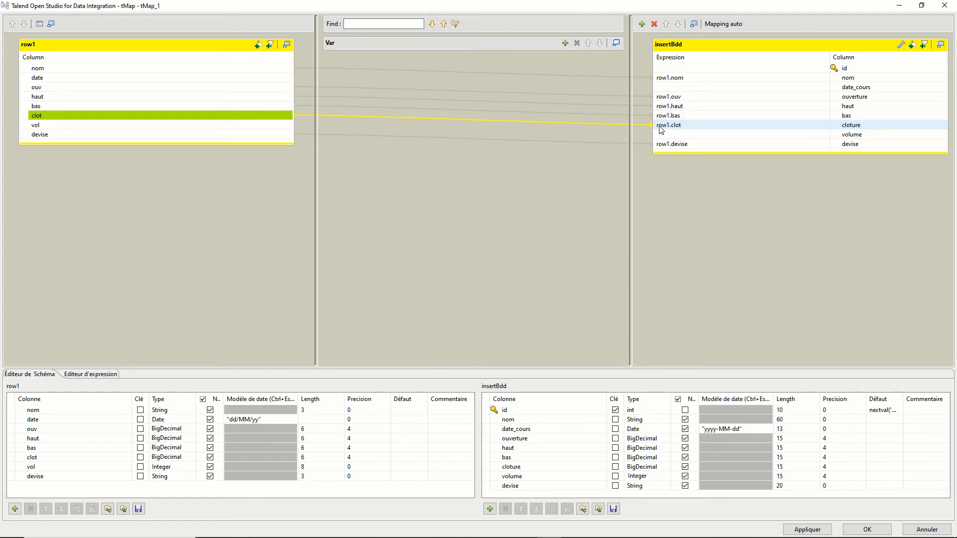
left_click_drag(154, 131, 700, 143)
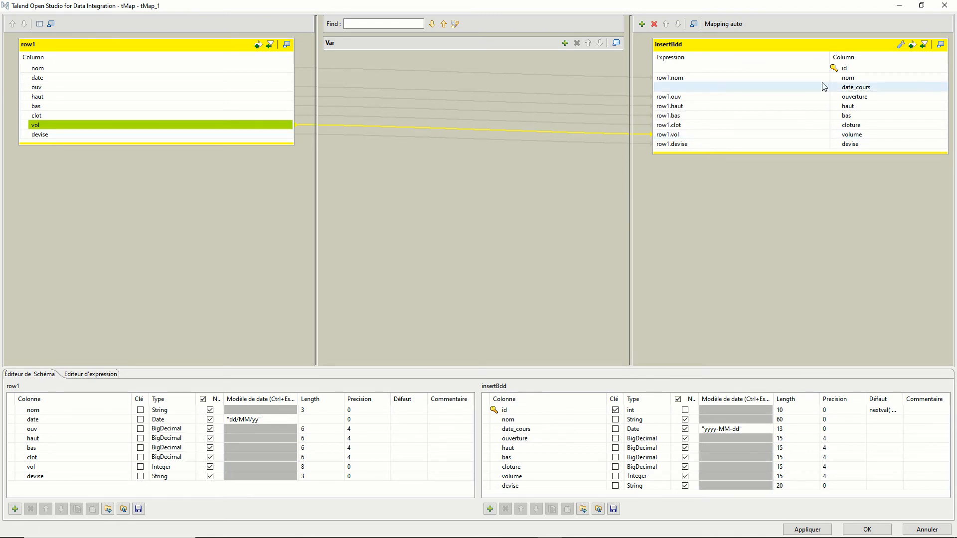
- Delete the id column from insertBdd's schema and map date onto date_cours
left_click(849, 68)
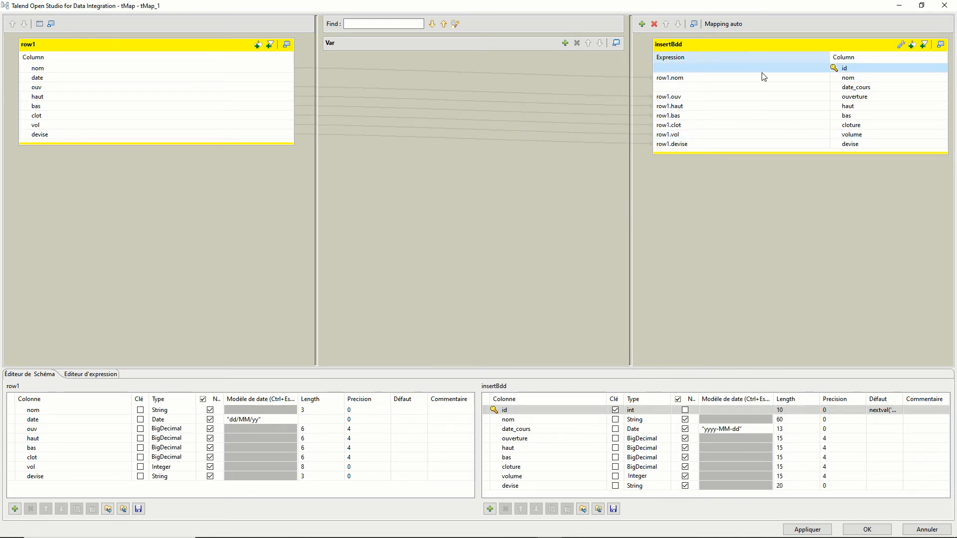
left_click(568, 411)
left_click(506, 509)
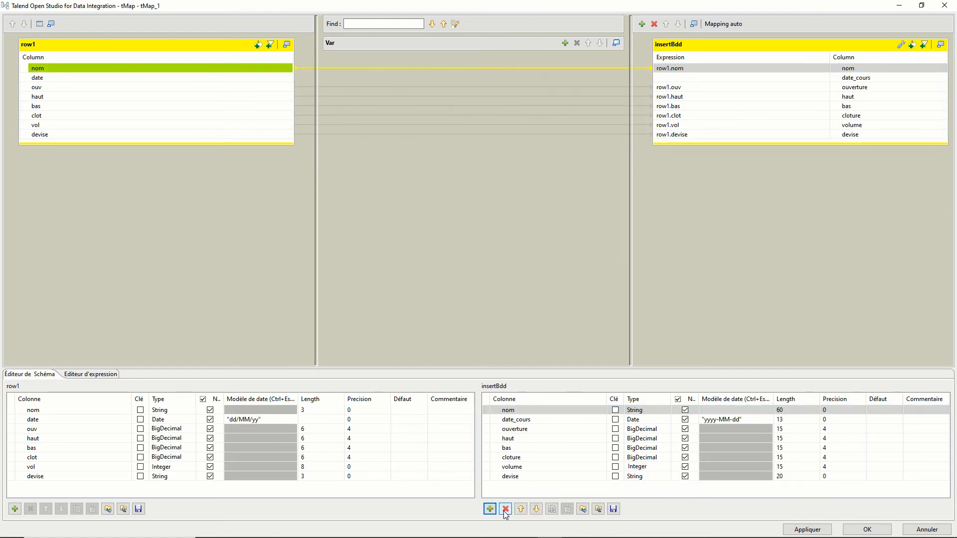
left_click(189, 80)
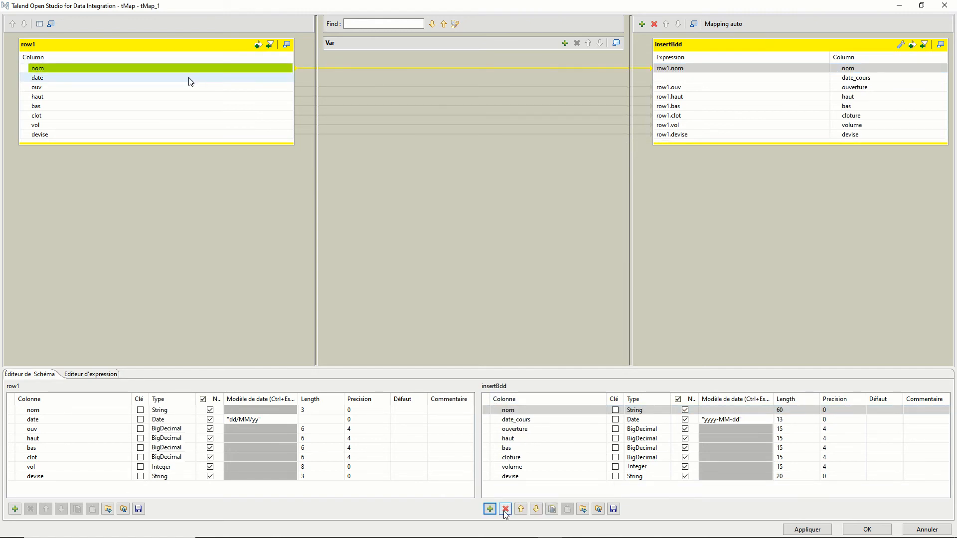
left_click_drag(189, 82, 690, 80)
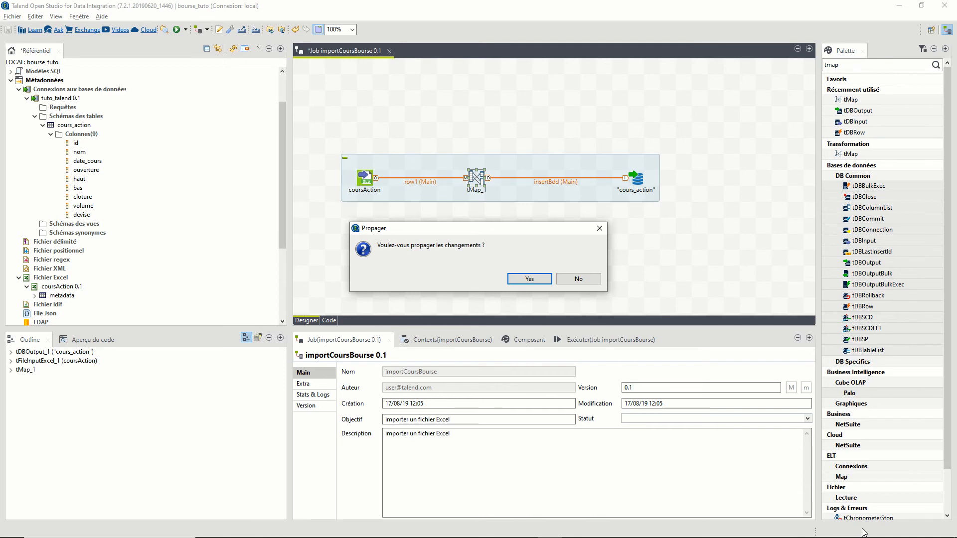
- Propagate the tMap changes, run importCoursBourse, and check the cours_action table in DBeaver
left_click(529, 279)
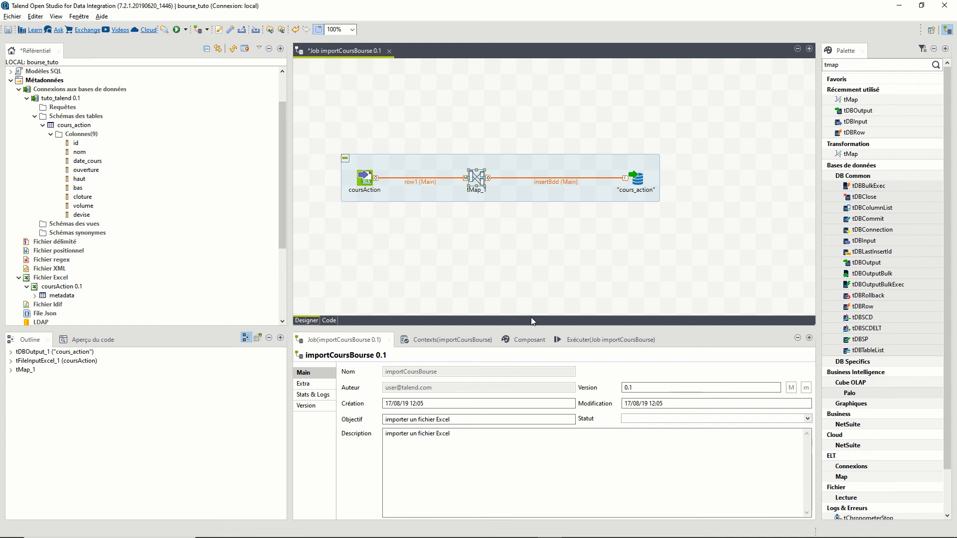
left_click(581, 340)
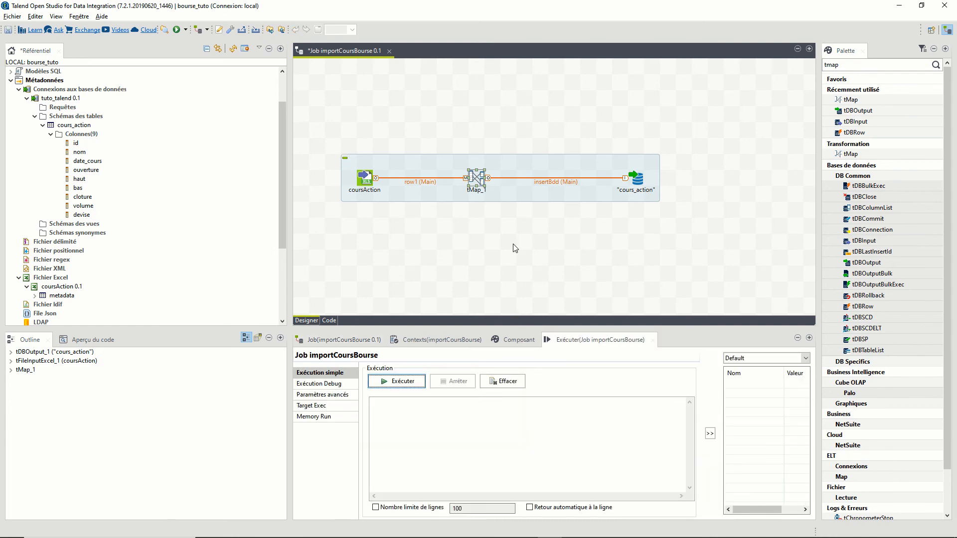
left_click(384, 384)
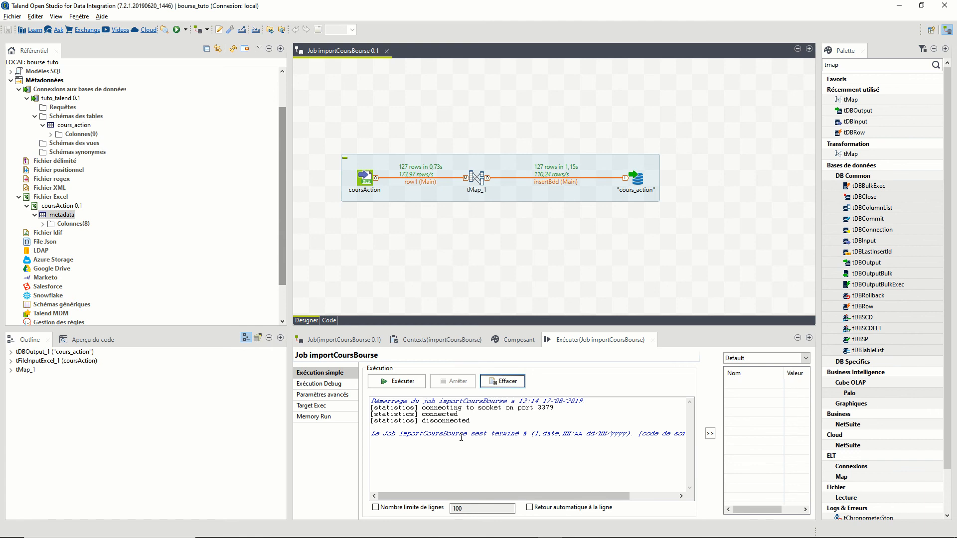
key("alt+Tab")
right_click(315, 246)
left_click(362, 411)
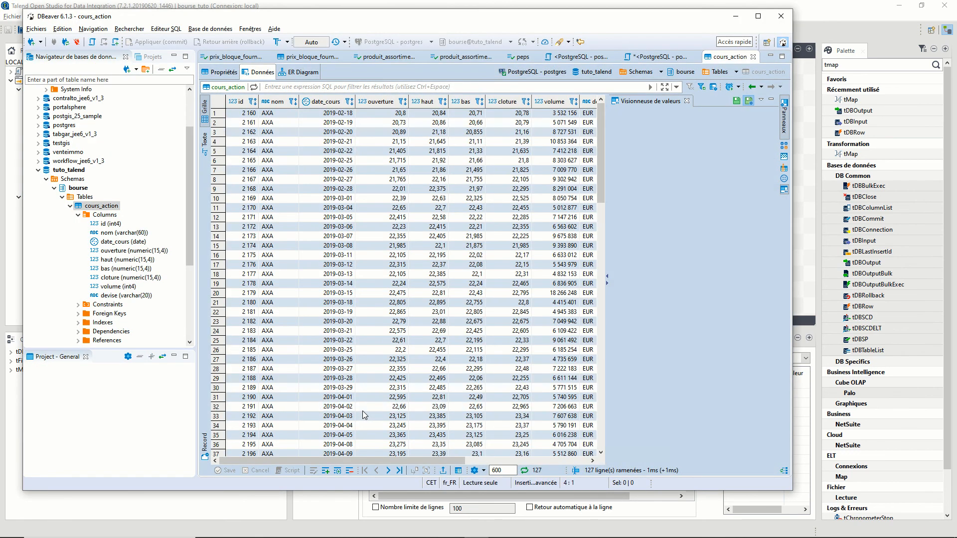